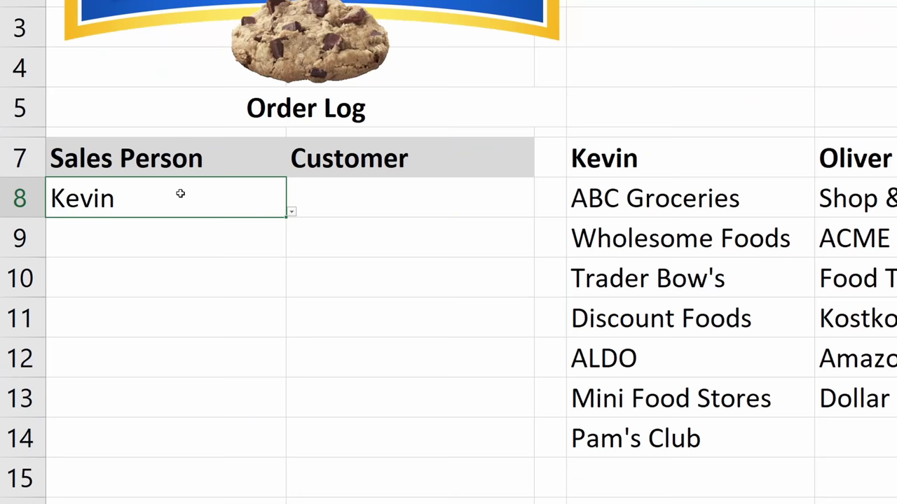
Set cell A8 to the second sales person in its list and check the customer choices offered in B8
{"action": "left_click", "coordinate": [291, 210]}
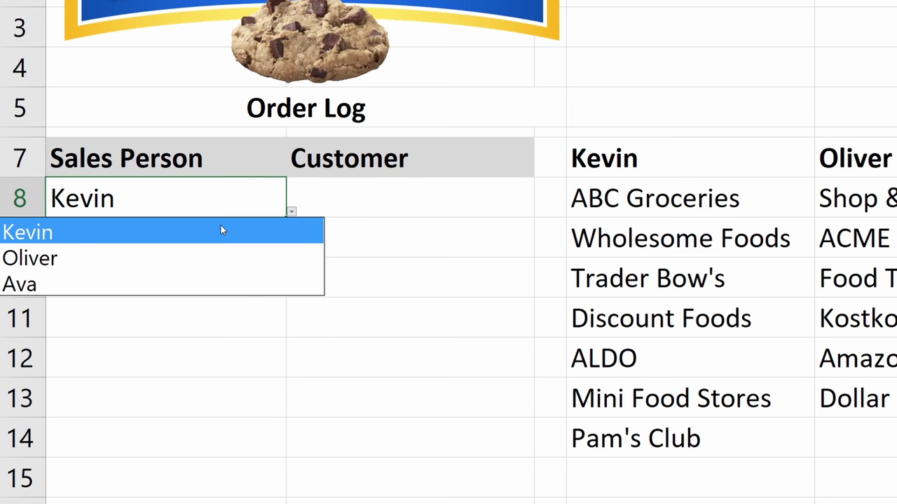
{"action": "left_click", "coordinate": [191, 258]}
{"action": "left_click", "coordinate": [350, 203]}
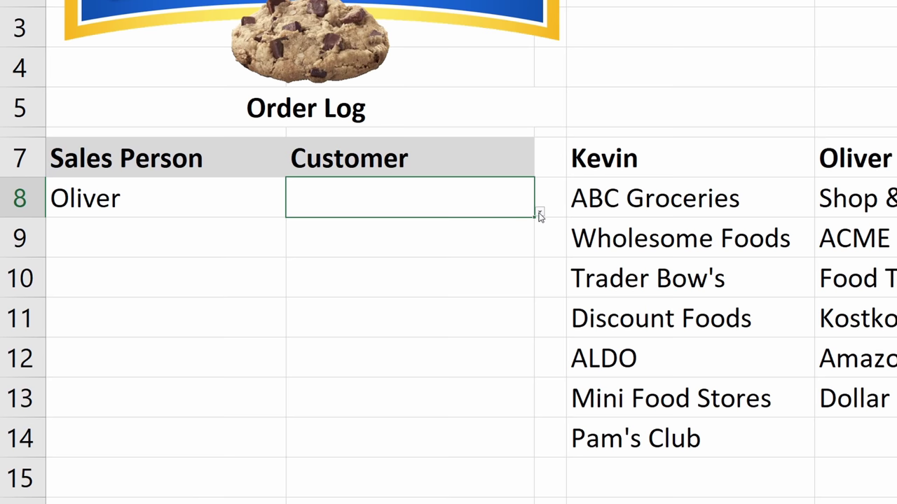
{"action": "left_click", "coordinate": [539, 215]}
Switch A8 to the third sales person in the list and check the dependent customer choices in B8
{"action": "left_click", "coordinate": [244, 201]}
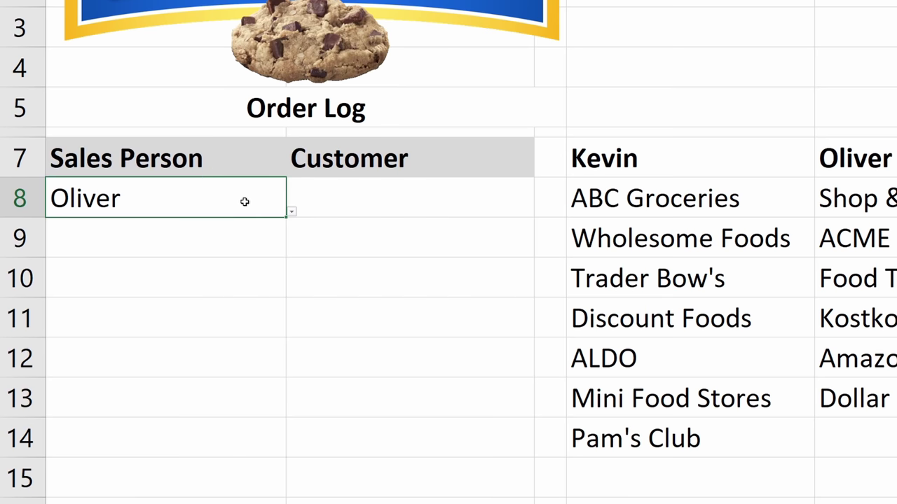
{"action": "left_click", "coordinate": [292, 214]}
{"action": "left_click", "coordinate": [206, 283]}
{"action": "left_click", "coordinate": [480, 203]}
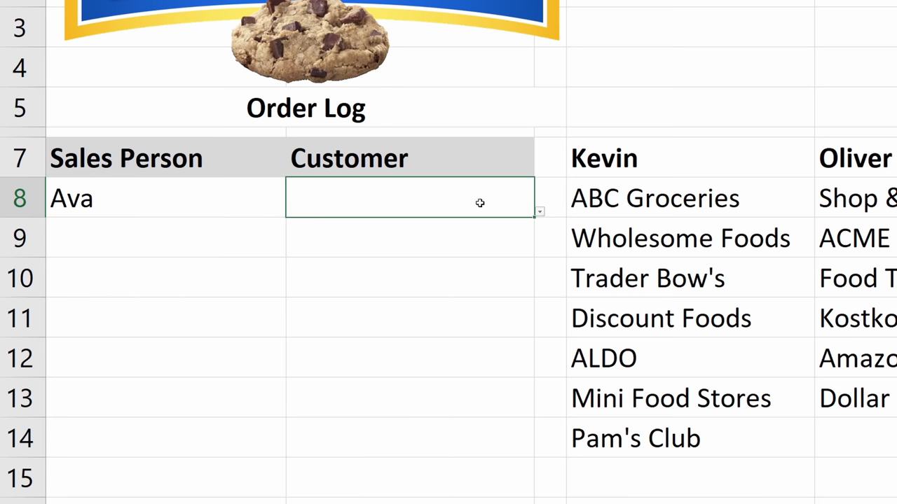
{"action": "left_click", "coordinate": [540, 212]}
Set A8 back to the first sales person in the list and check the customer choices in B8
{"action": "left_click", "coordinate": [266, 197]}
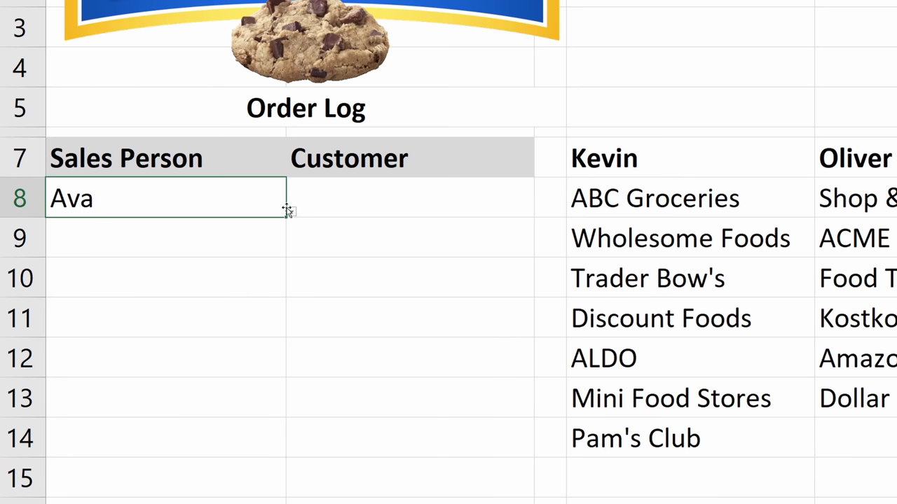
{"action": "left_click", "coordinate": [288, 211]}
{"action": "left_click", "coordinate": [252, 231]}
{"action": "left_click", "coordinate": [420, 203]}
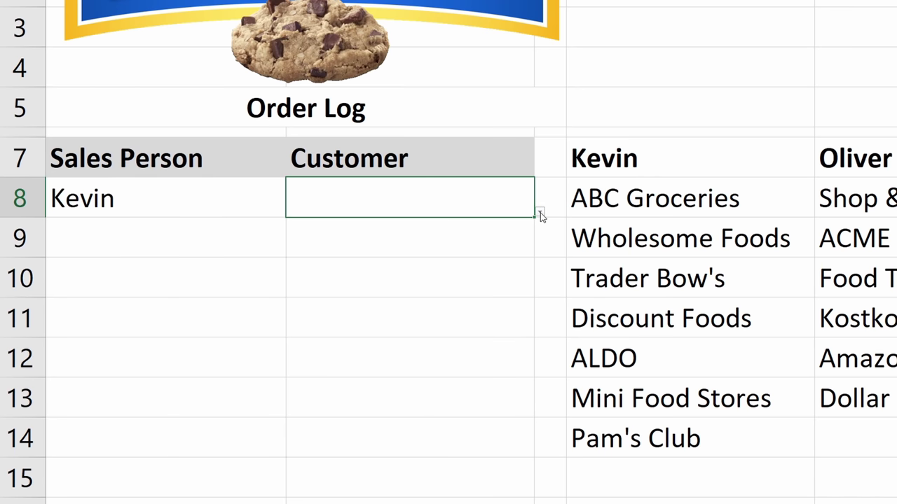
{"action": "left_click", "coordinate": [540, 214]}
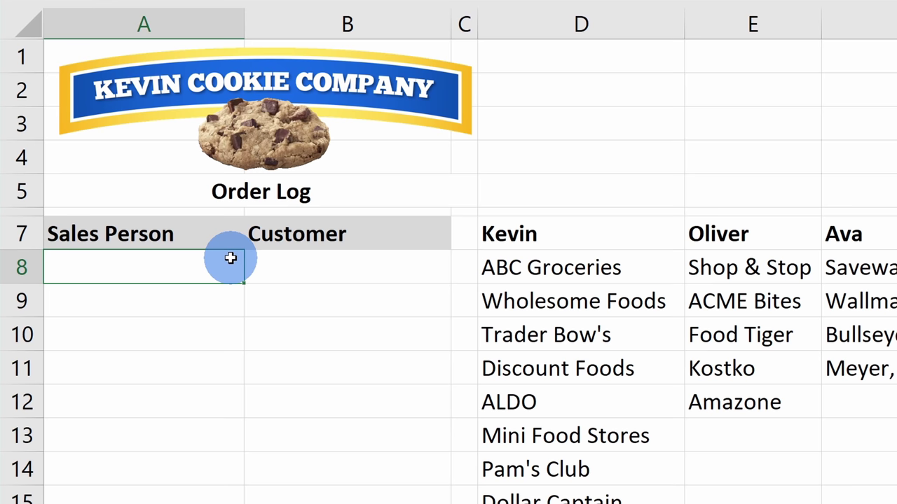
{"action": "left_click_drag", "start_coordinate": [126, 234], "coordinate": [143, 502]}
{"action": "left_click_drag", "start_coordinate": [368, 242], "coordinate": [368, 502]}
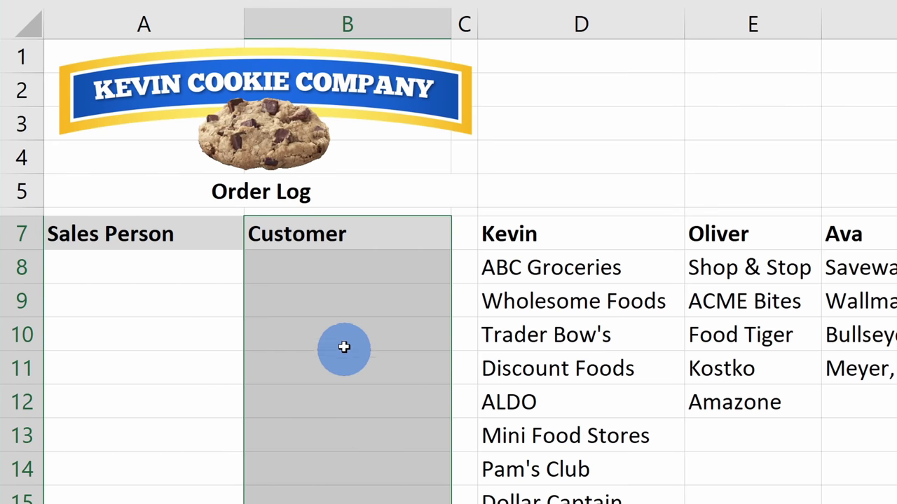
{"action": "left_click", "coordinate": [264, 268]}
Enter a misspelled sales person name as free text in cell A8
{"action": "left_click", "coordinate": [101, 276]}
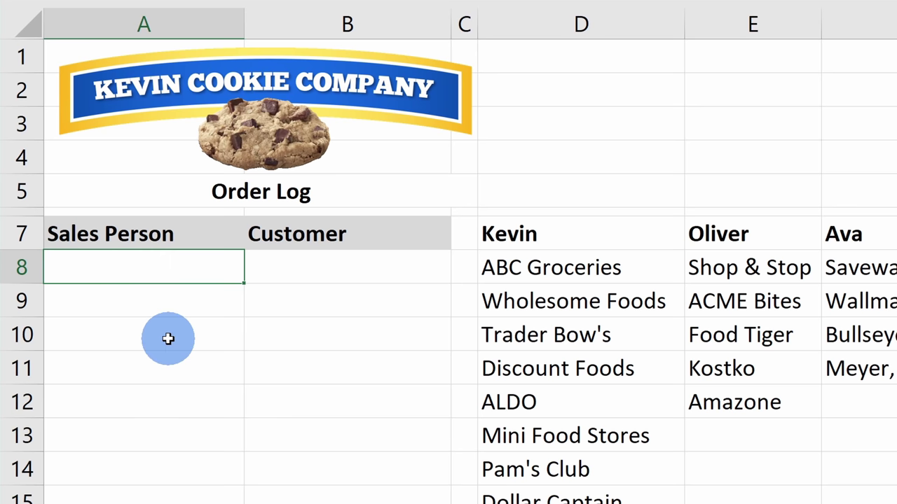
{"action": "type", "text": "cevin"}
{"action": "key", "text": "Return"}
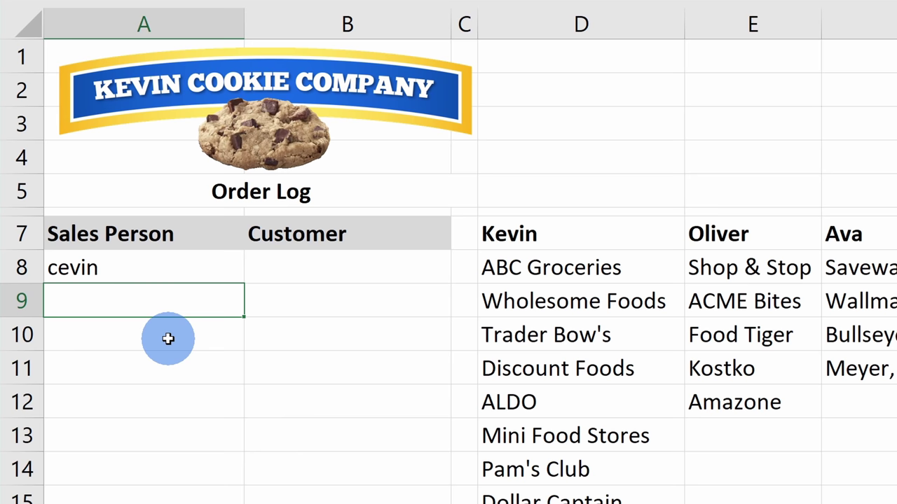
Start a data validation rule for cell A8 that allows only values from a List
{"action": "left_click", "coordinate": [129, 264]}
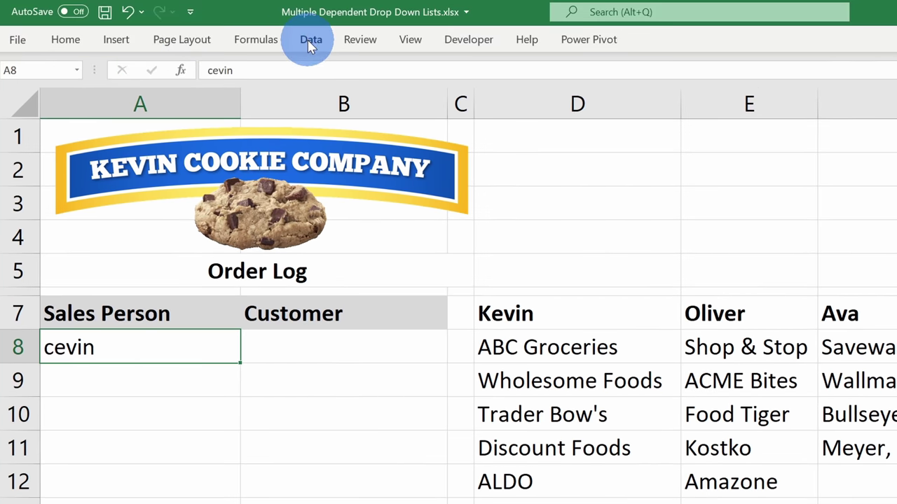
{"action": "left_click", "coordinate": [308, 40]}
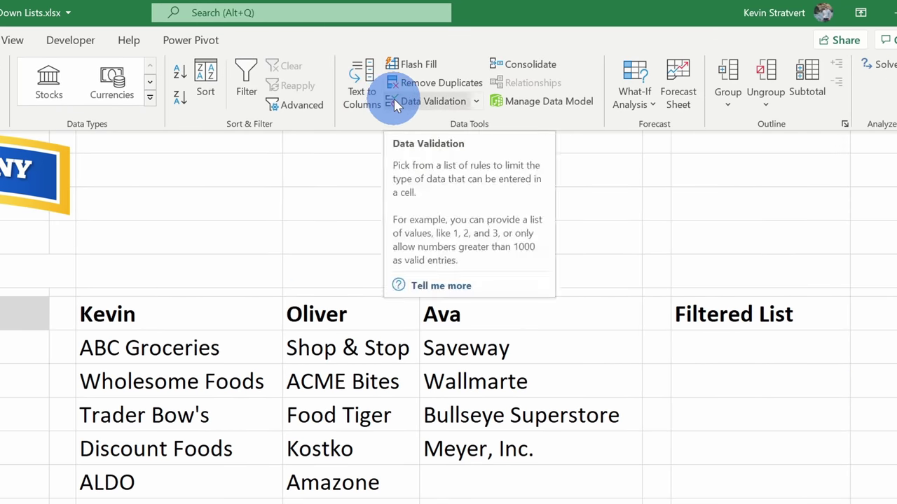
{"action": "left_click", "coordinate": [431, 102]}
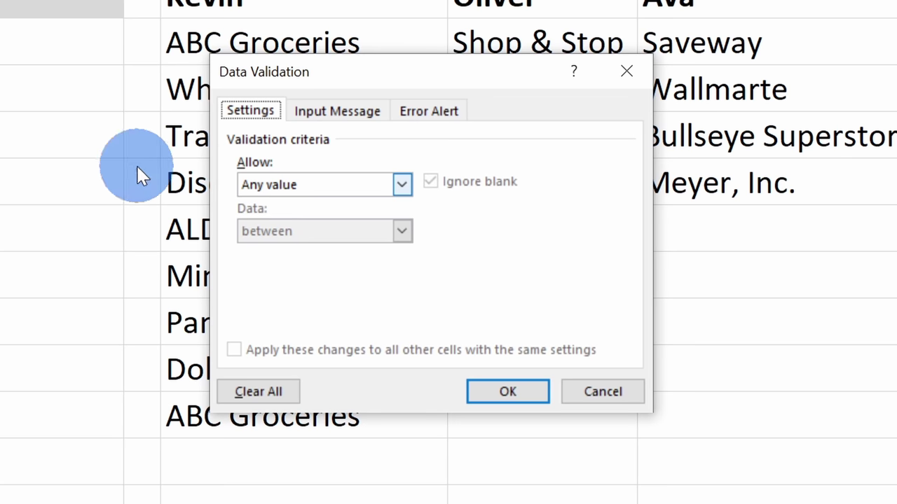
{"action": "left_click", "coordinate": [378, 188]}
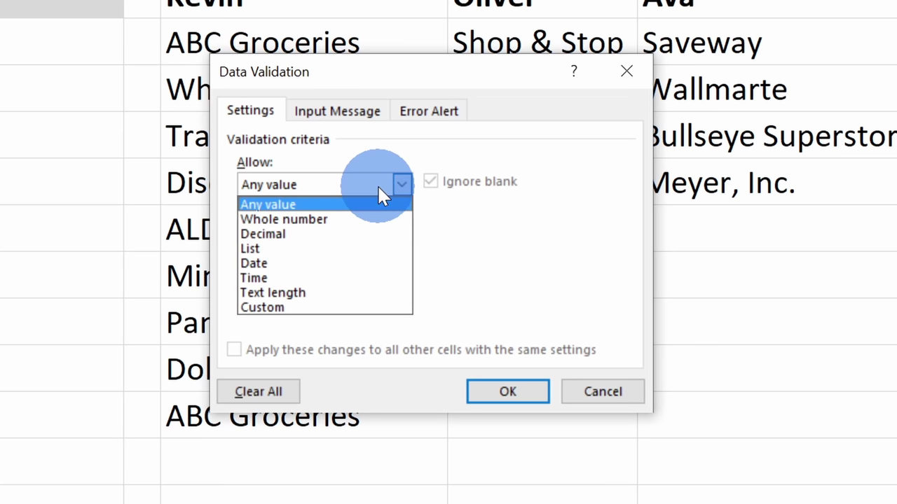
{"action": "left_click", "coordinate": [295, 250]}
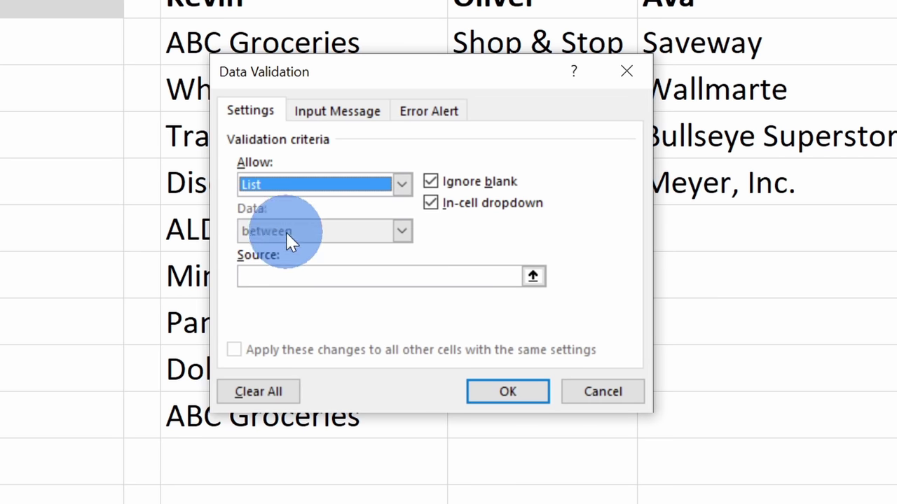
Use the sales person headings =$D$7:$F$7 as the list source and apply the validation to A8
{"action": "left_click", "coordinate": [302, 275]}
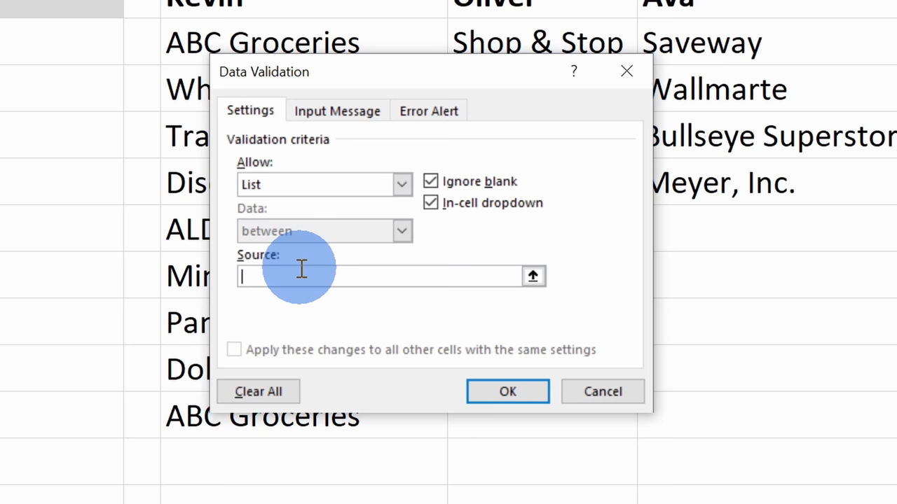
{"action": "left_click_drag", "start_coordinate": [401, 78], "coordinate": [0, 132]}
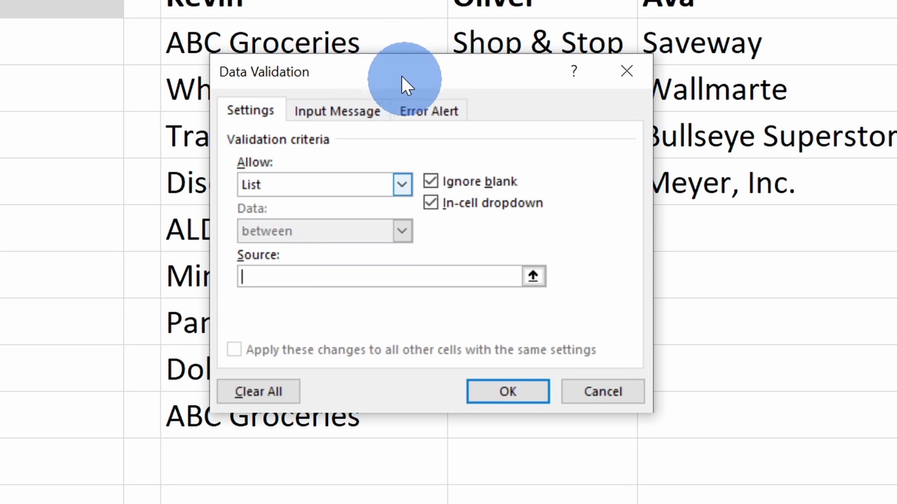
{"action": "left_click_drag", "start_coordinate": [137, 189], "coordinate": [141, 194]}
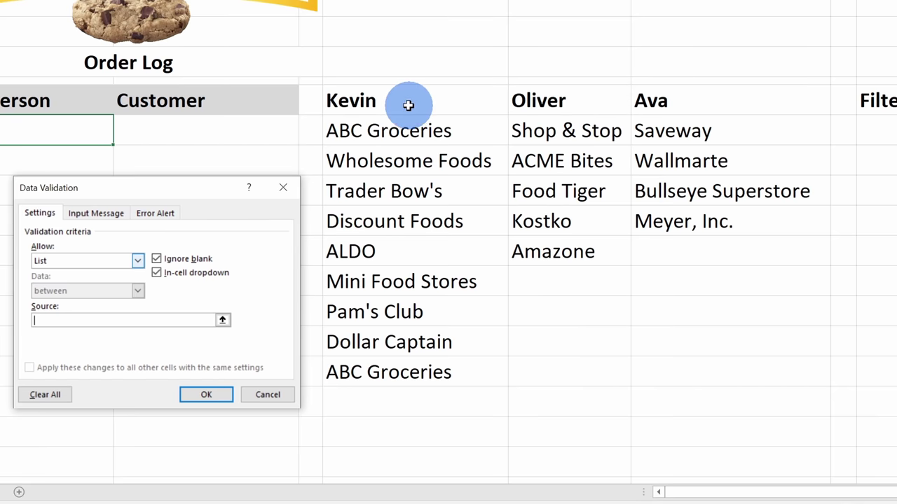
{"action": "left_click_drag", "start_coordinate": [394, 106], "coordinate": [735, 94]}
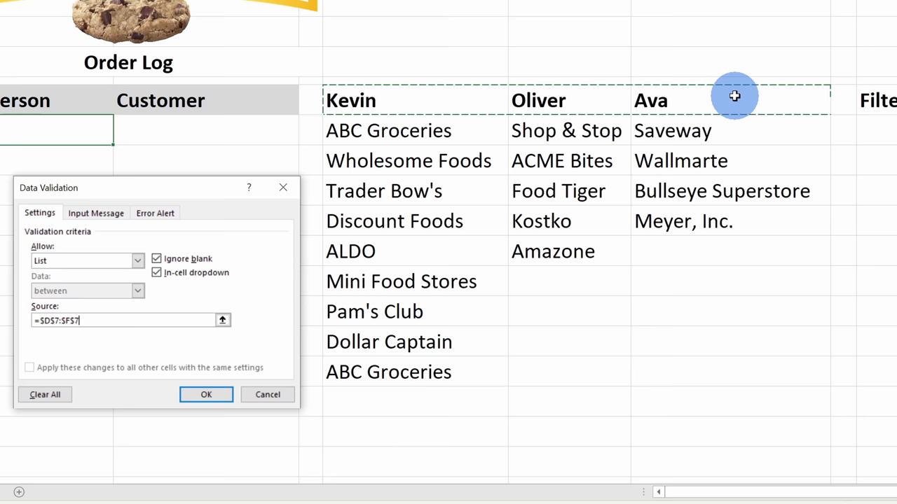
{"action": "left_click", "coordinate": [206, 394]}
Check the sales person choices offered by the drop-down in A8 without picking one
{"action": "type", "text": "cevin"}
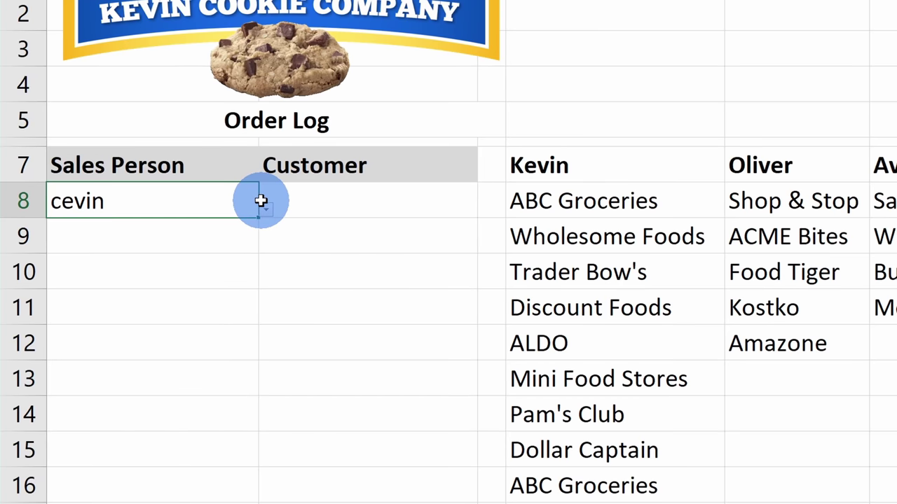
{"action": "left_click", "coordinate": [266, 211]}
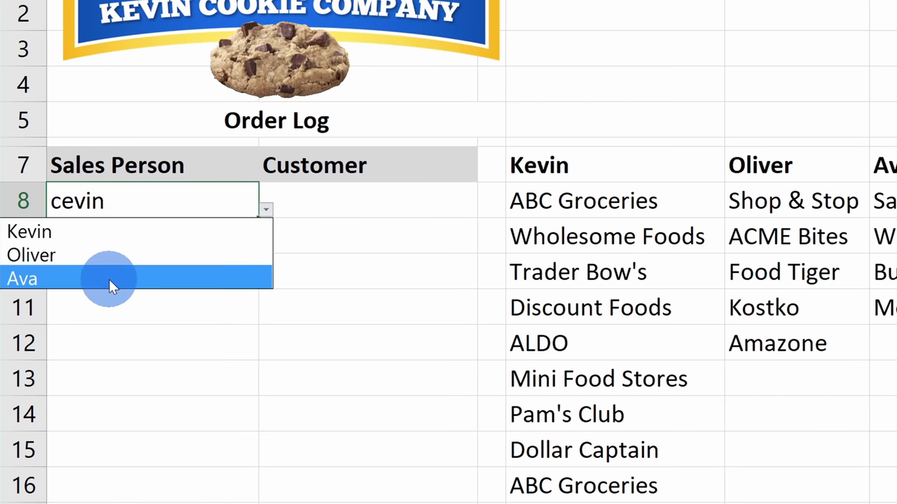
{"action": "key", "text": "Escape"}
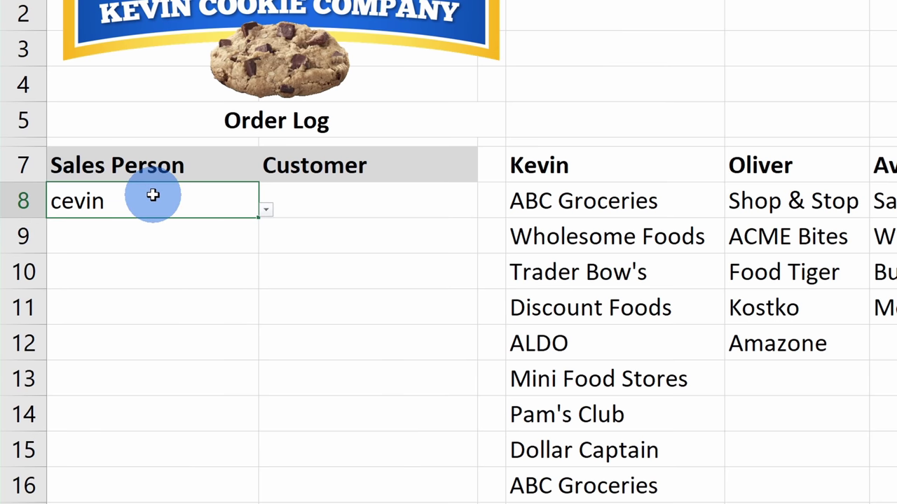
Try to enter a name that is not in the list in A8, and cancel the entry
{"action": "type", "text": "Adele"}
{"action": "key", "text": "Return"}
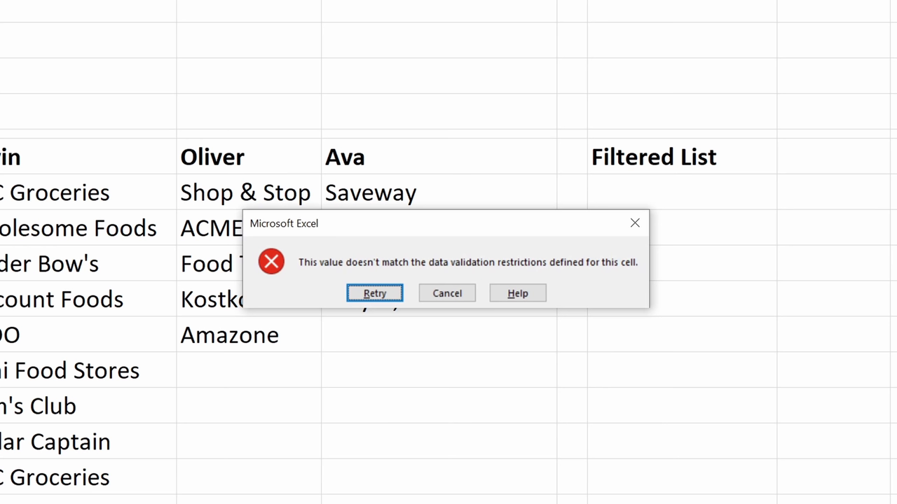
{"action": "left_click", "coordinate": [462, 293]}
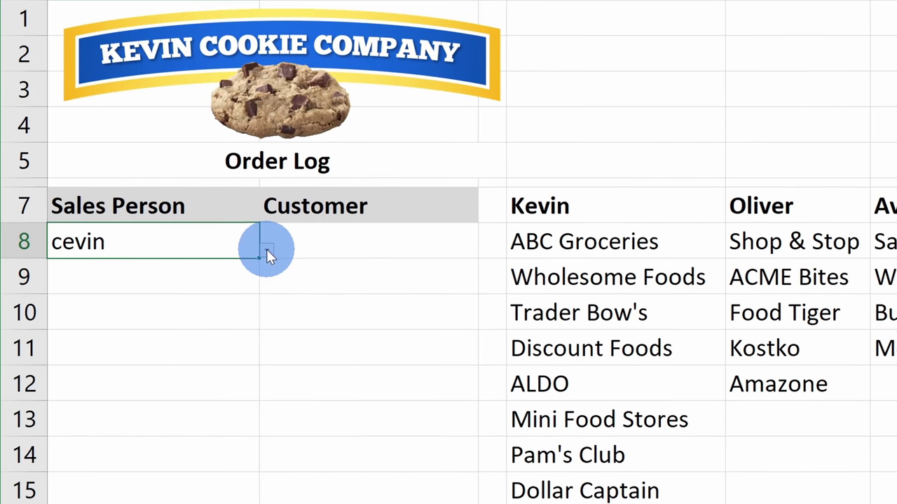
Set cell A8 to the first sales person in its drop-down list
{"action": "left_click", "coordinate": [266, 248]}
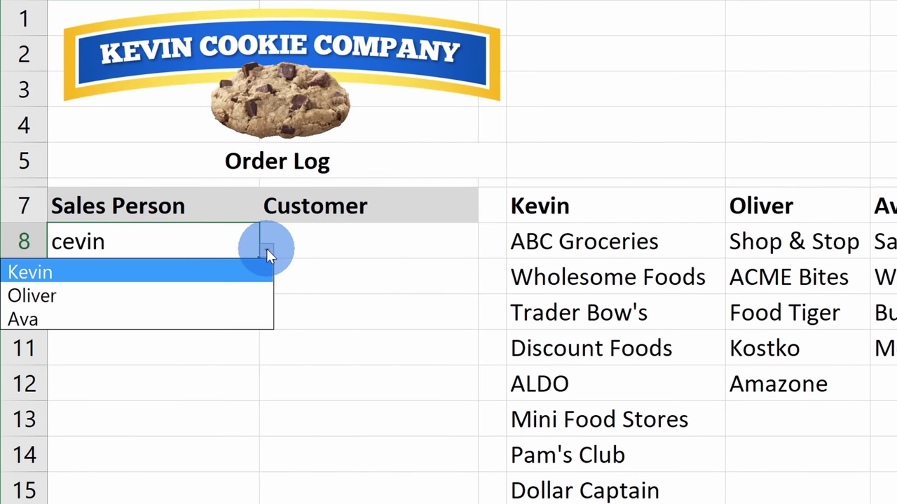
{"action": "left_click", "coordinate": [190, 271]}
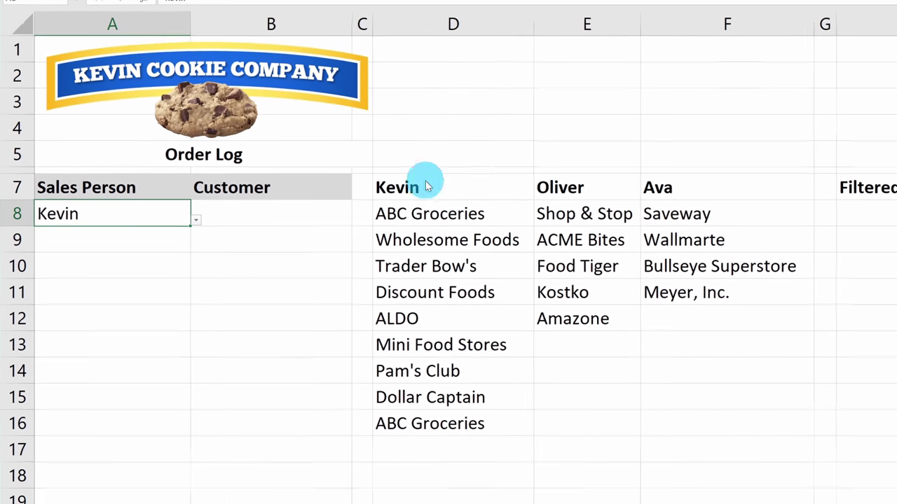
Examine the sales person headings in D7:F7, the customer lists beneath them, and the entry cells A8 and B8
{"action": "left_click", "coordinate": [557, 206]}
{"action": "left_click_drag", "start_coordinate": [404, 185], "coordinate": [711, 185]}
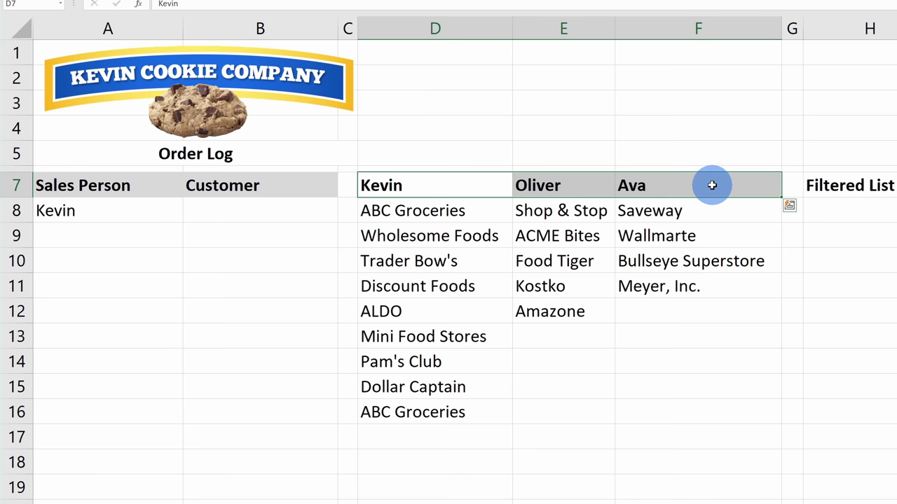
{"action": "left_click", "coordinate": [463, 217]}
{"action": "left_click_drag", "start_coordinate": [463, 218], "coordinate": [465, 410]}
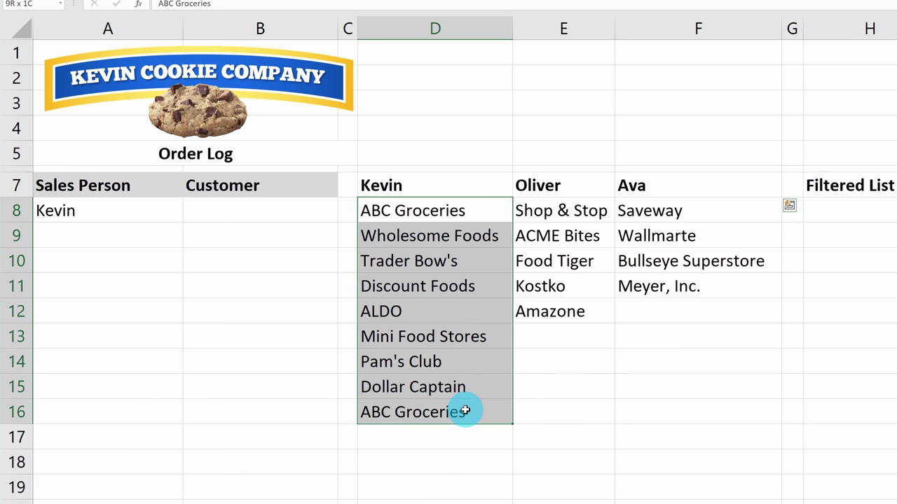
{"action": "left_click_drag", "start_coordinate": [566, 211], "coordinate": [568, 316]}
{"action": "left_click_drag", "start_coordinate": [661, 204], "coordinate": [670, 280]}
{"action": "left_click", "coordinate": [671, 284]}
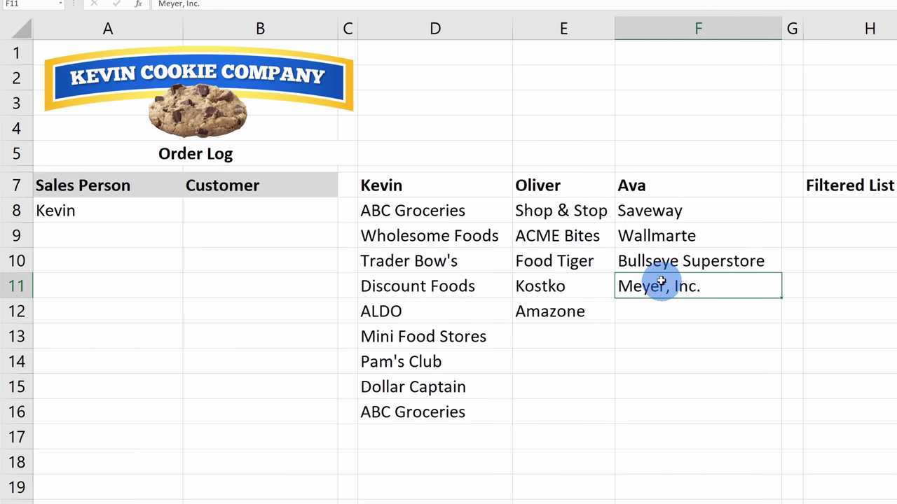
{"action": "left_click", "coordinate": [91, 210]}
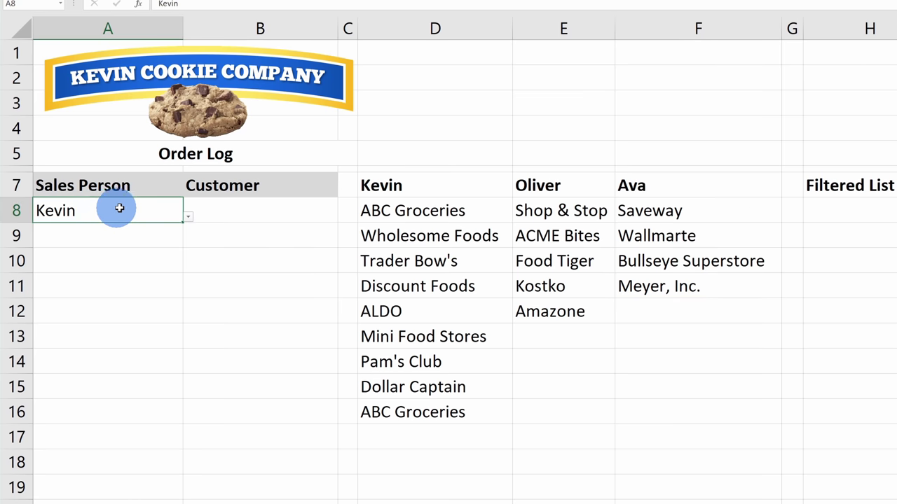
{"action": "left_click", "coordinate": [277, 208]}
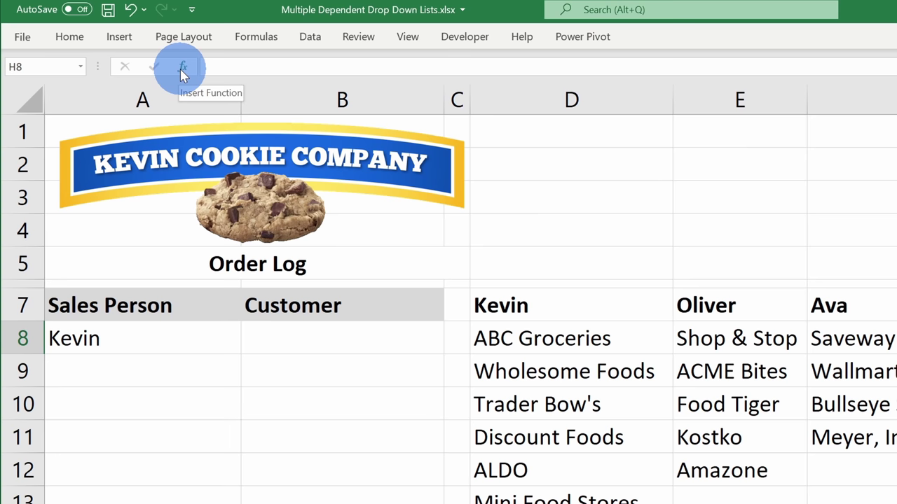
Search the functions for xlookup and insert the XLOOKUP function in cell H8 under Filtered List
{"action": "left_click", "coordinate": [181, 68]}
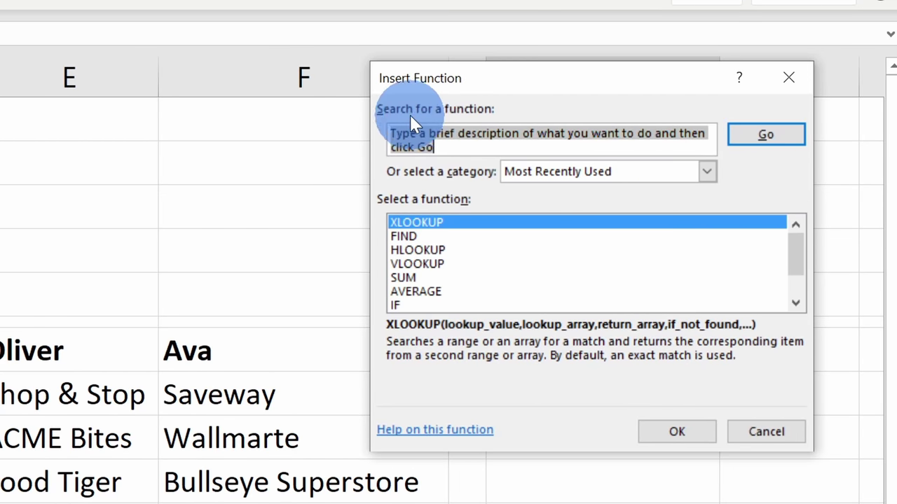
{"action": "type", "text": "xlookup"}
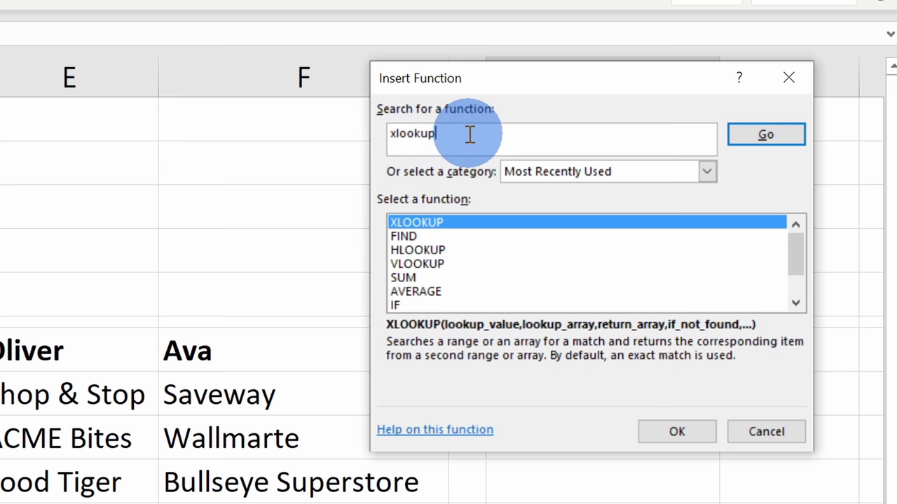
{"action": "left_click", "coordinate": [792, 126]}
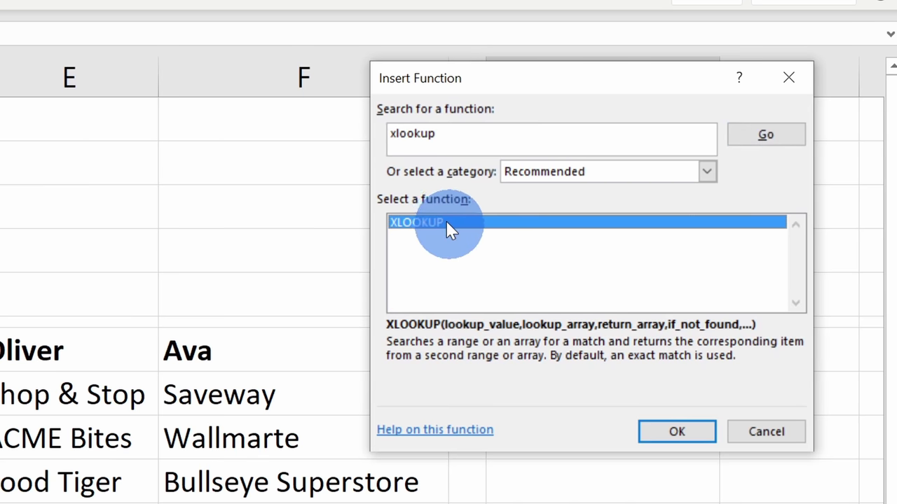
{"action": "left_click", "coordinate": [683, 431]}
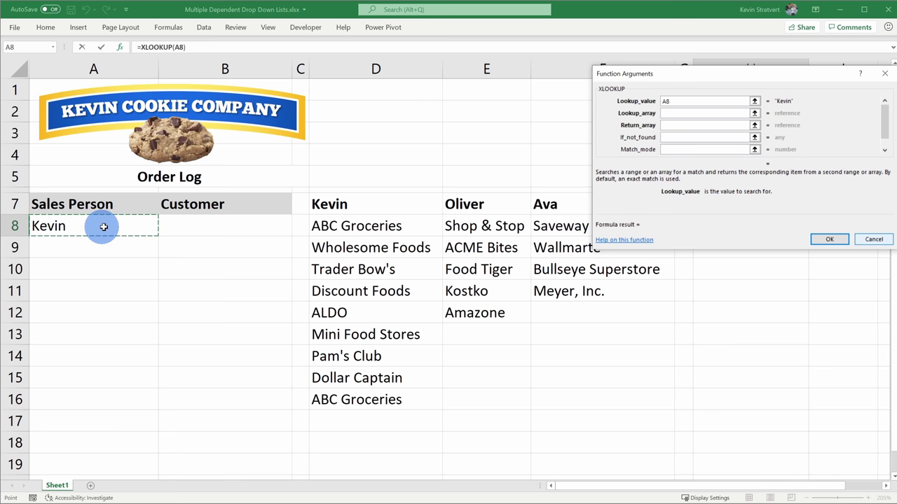
Set the XLOOKUP lookup array to the sales person headings in D7:F7
{"action": "left_click", "coordinate": [683, 113]}
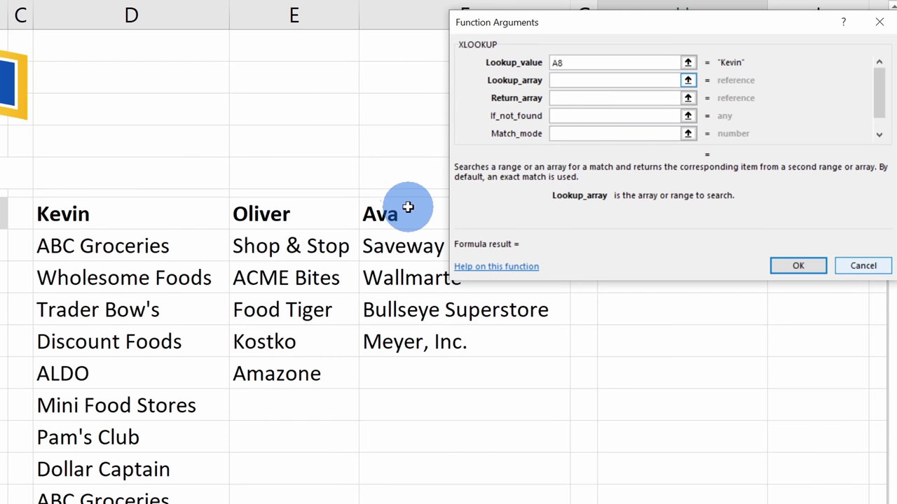
{"action": "left_click", "coordinate": [124, 213]}
{"action": "left_click_drag", "start_coordinate": [123, 213], "coordinate": [389, 212]}
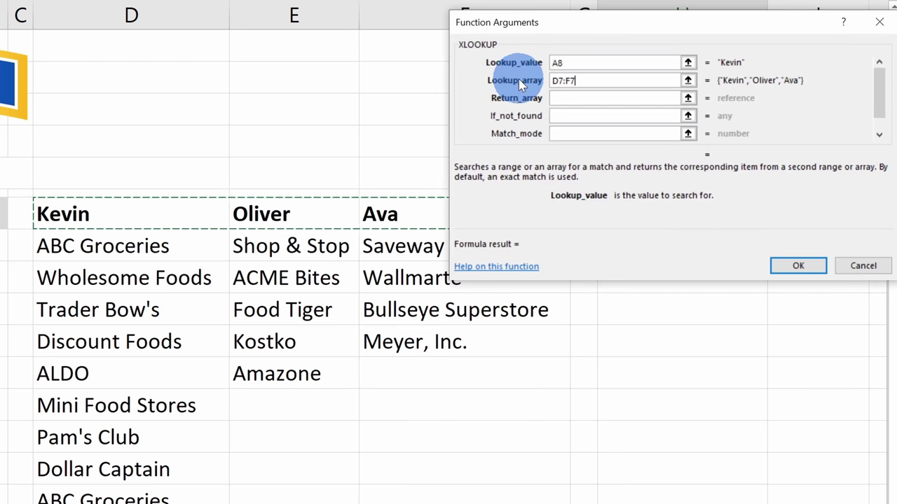
Set the XLOOKUP return array to the customer lists in D8:F19 and insert the formula without the optional arguments
{"action": "left_click", "coordinate": [576, 98]}
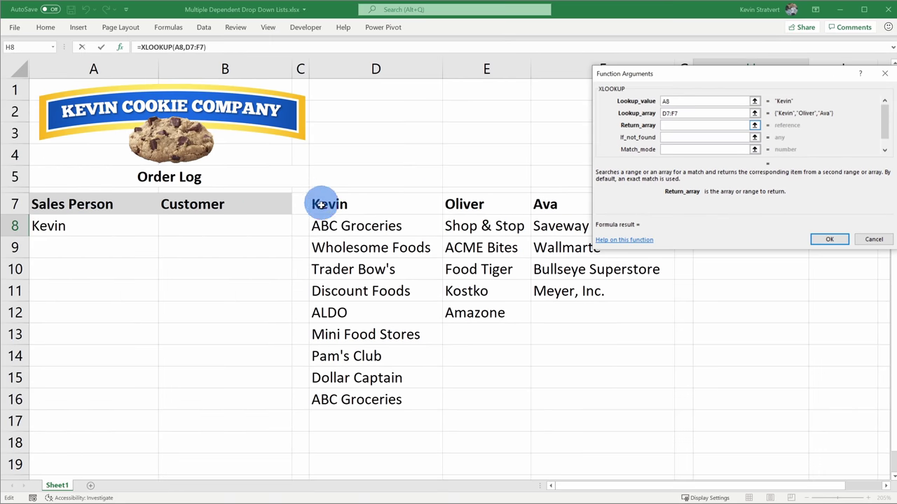
{"action": "left_click", "coordinate": [672, 125]}
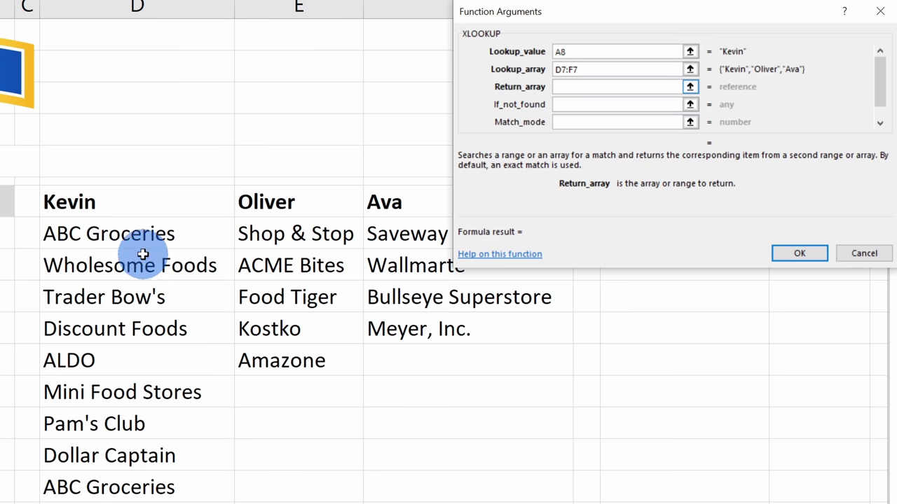
{"action": "left_click_drag", "start_coordinate": [109, 242], "coordinate": [477, 503]}
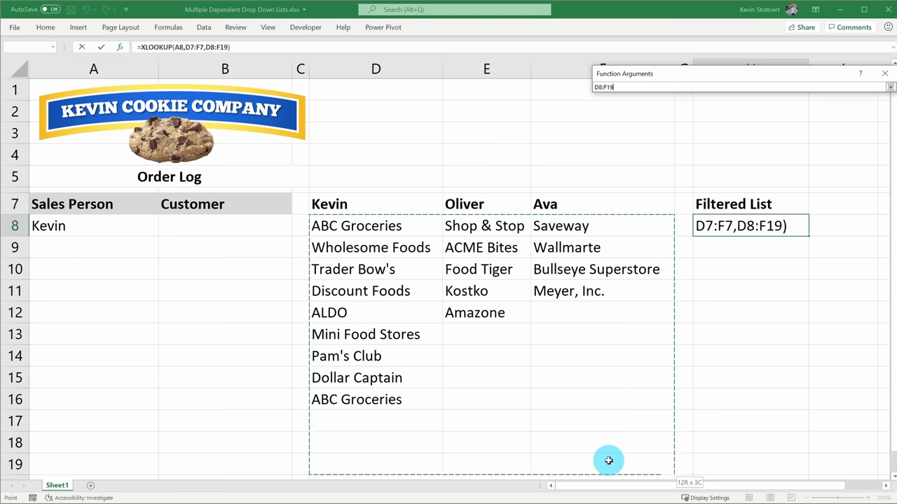
{"action": "left_click_drag", "start_coordinate": [608, 461], "coordinate": [604, 462]}
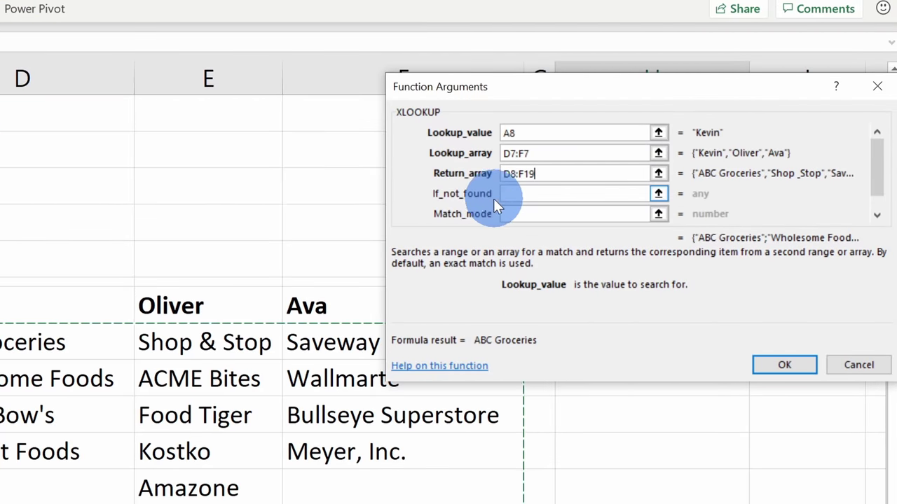
{"action": "left_click_drag", "start_coordinate": [880, 162], "coordinate": [880, 144]}
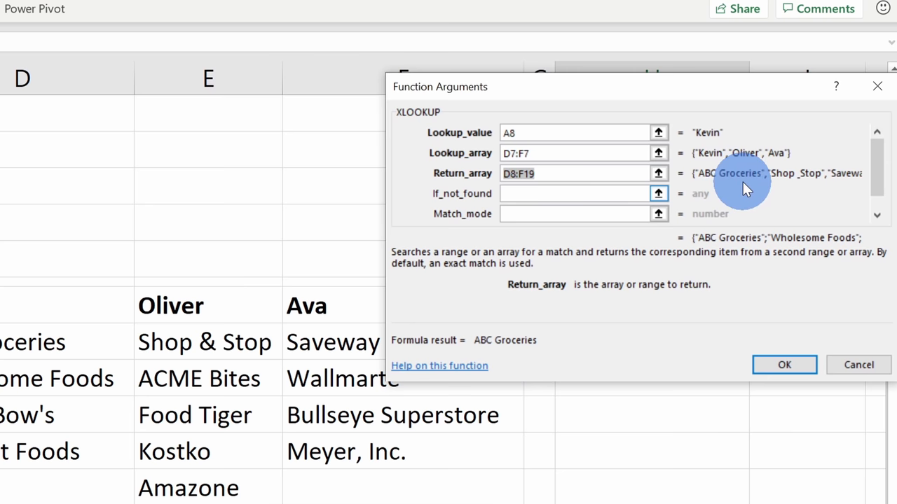
{"action": "left_click", "coordinate": [802, 367]}
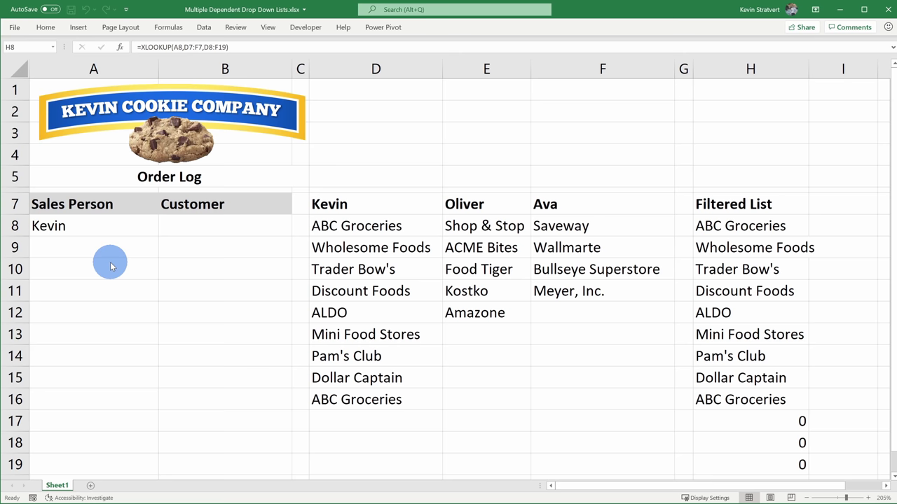
Examine the spilled customer list under Filtered List and compare the formulas of H8 and H9 with the entry in A8
{"action": "left_click_drag", "start_coordinate": [715, 227], "coordinate": [735, 456]}
{"action": "left_click", "coordinate": [100, 228]}
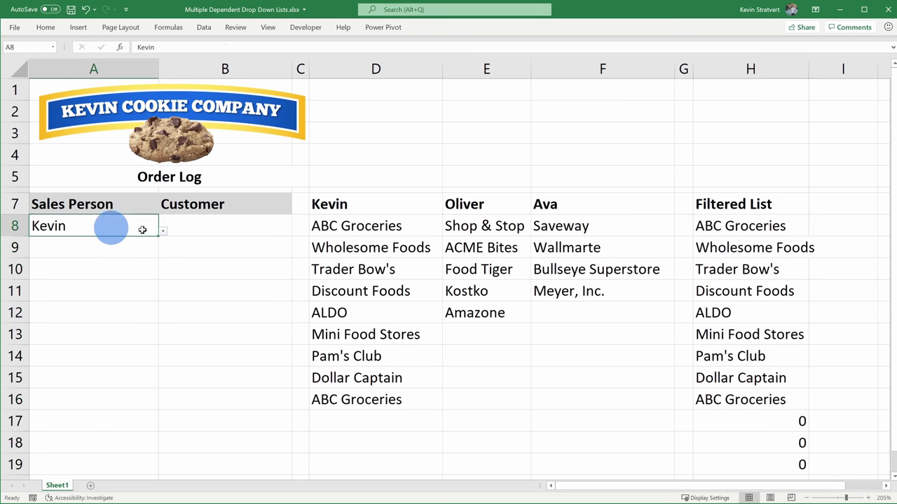
{"action": "left_click", "coordinate": [753, 227]}
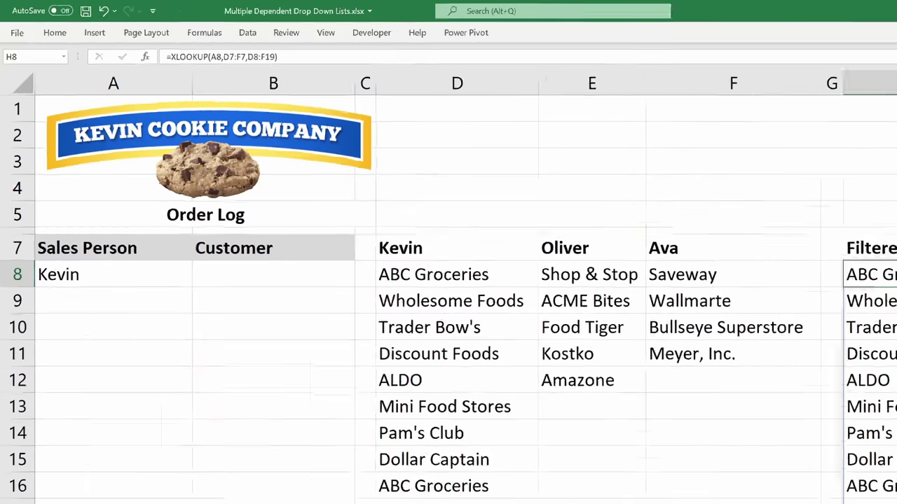
{"action": "left_click", "coordinate": [792, 245]}
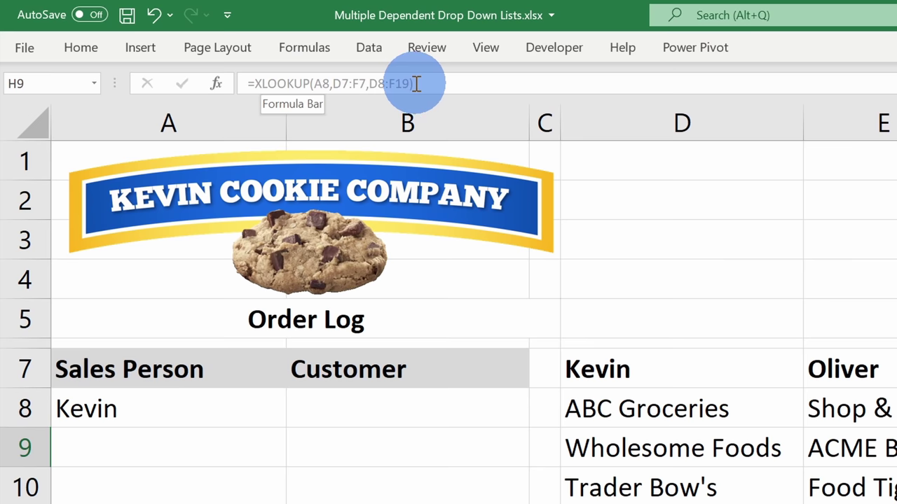
{"action": "left_click", "coordinate": [780, 226]}
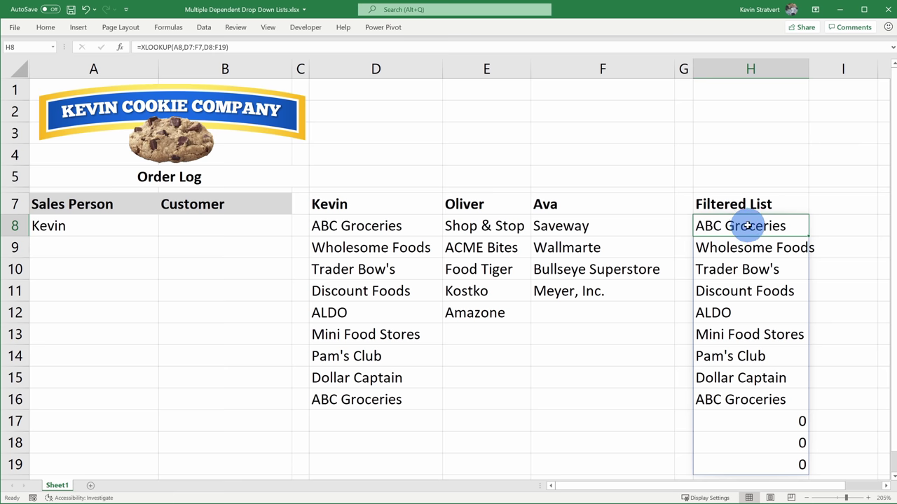
{"action": "left_click_drag", "start_coordinate": [748, 225], "coordinate": [770, 457]}
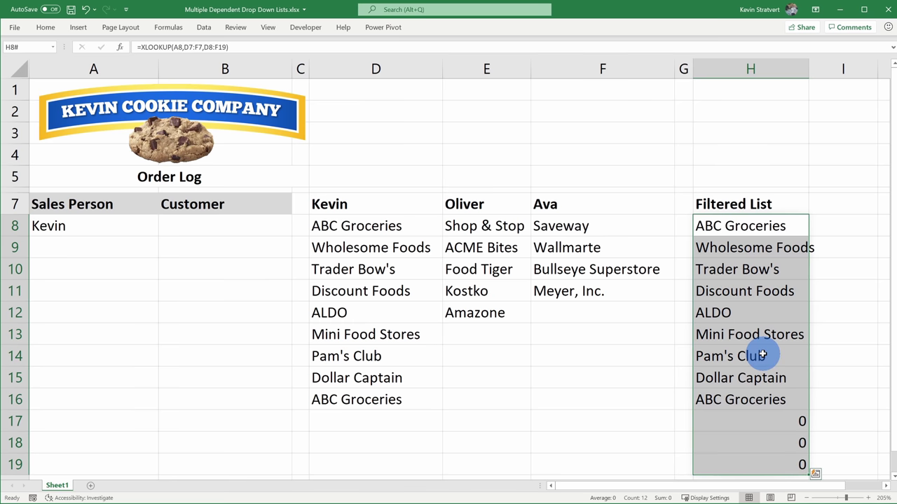
{"action": "left_click", "coordinate": [763, 227]}
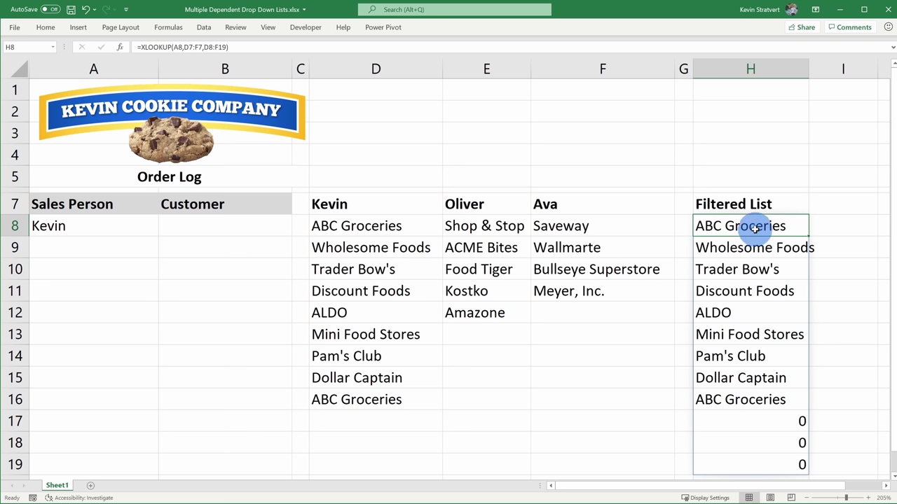
Open data validation for customer cell B8 and allow only values from a List
{"action": "left_click", "coordinate": [236, 224]}
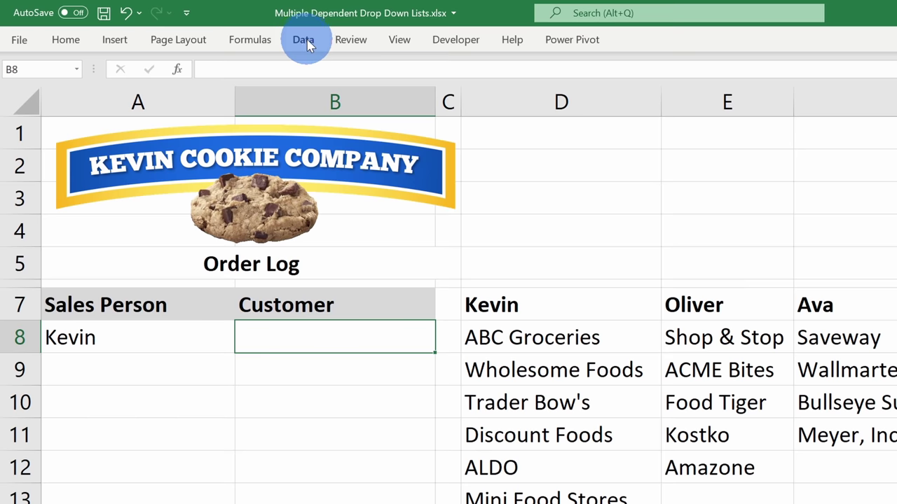
{"action": "left_click", "coordinate": [304, 40]}
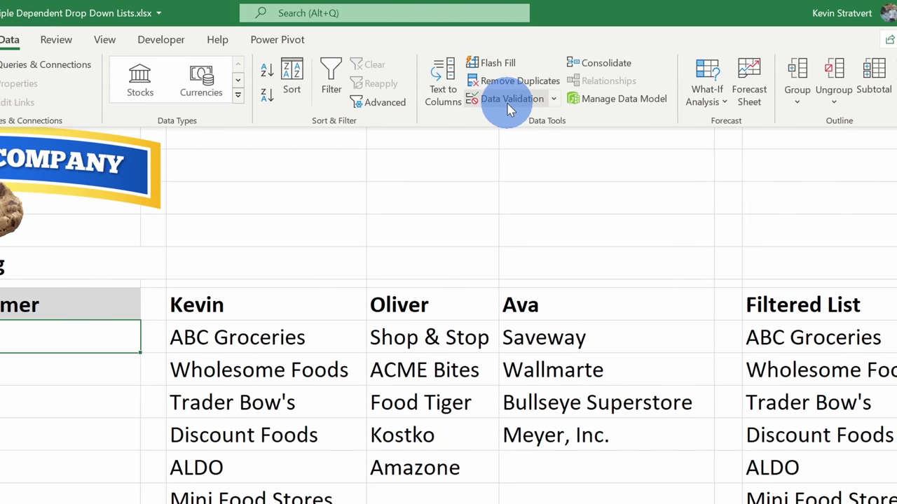
{"action": "left_click", "coordinate": [509, 105]}
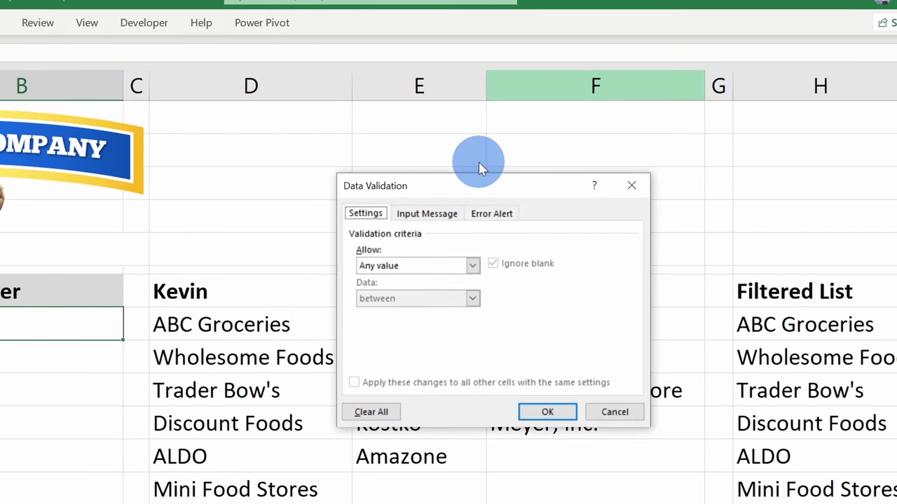
{"action": "left_click", "coordinate": [472, 265]}
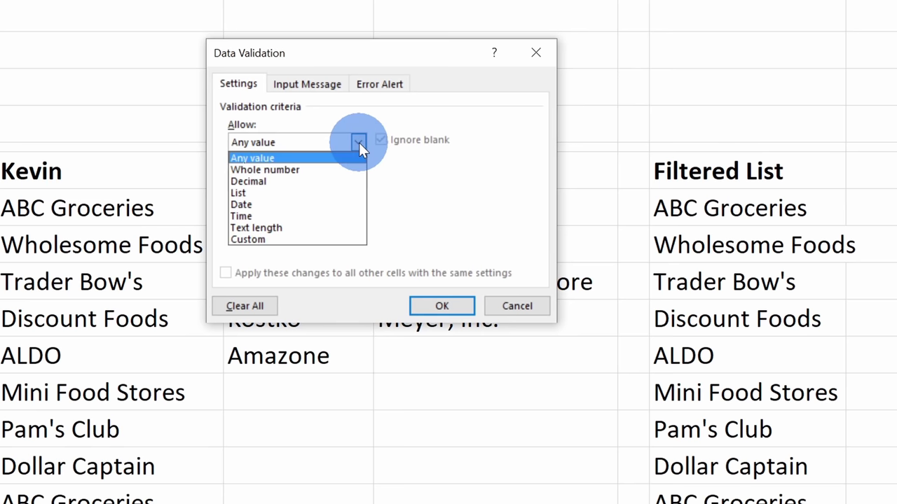
{"action": "left_click", "coordinate": [276, 192]}
{"action": "left_click", "coordinate": [286, 216]}
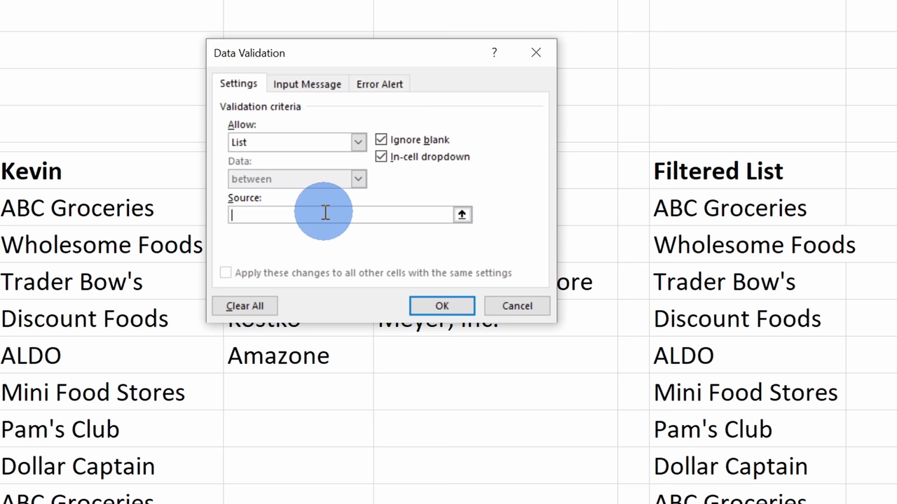
Set the validation source to the whole spilled range with =$H$8# and apply the rule to B8
{"action": "left_click", "coordinate": [729, 206]}
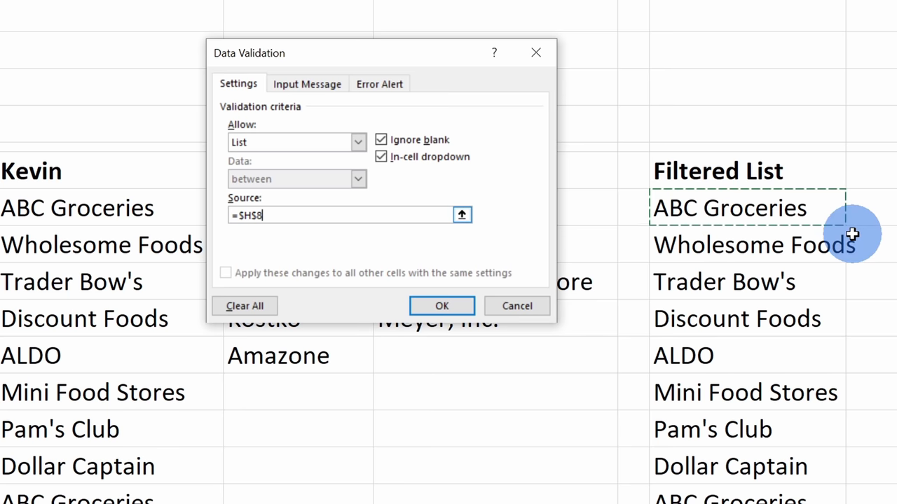
{"action": "left_click", "coordinate": [306, 215]}
{"action": "type", "text": "#"}
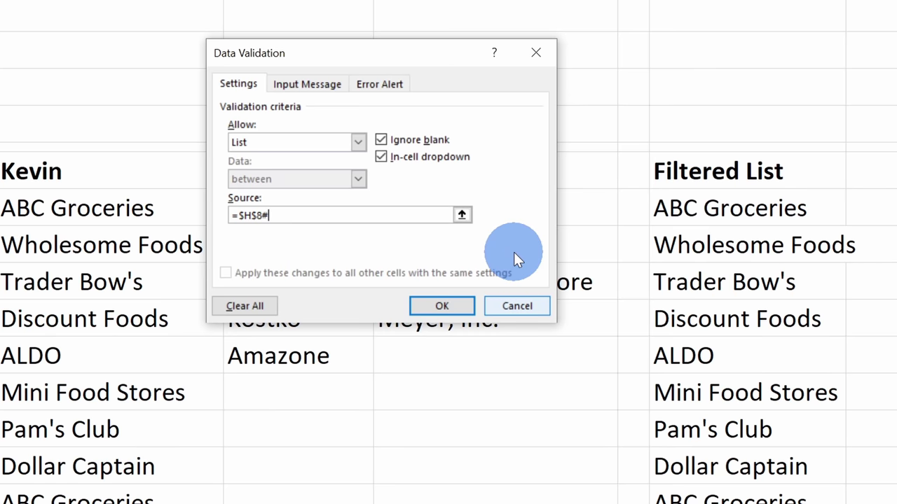
{"action": "left_click", "coordinate": [449, 306]}
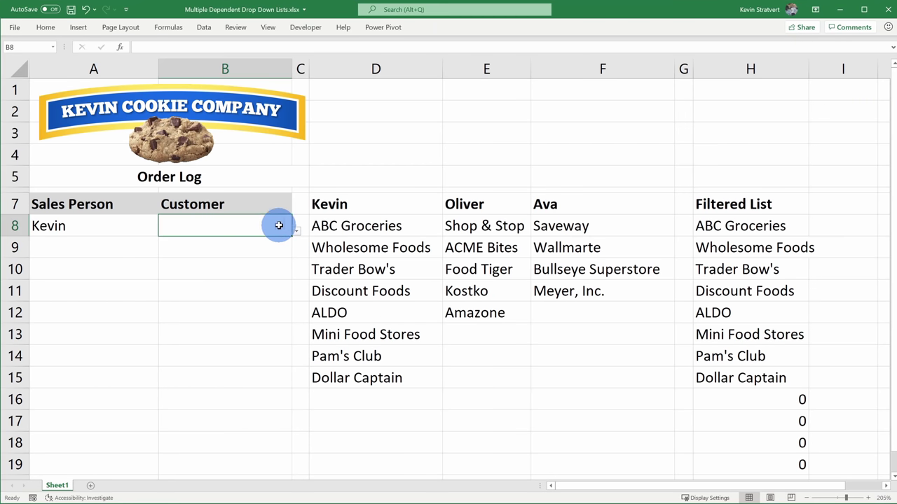
Check the customers offered in B8's drop-down list for the first sales person
{"action": "left_click", "coordinate": [297, 231]}
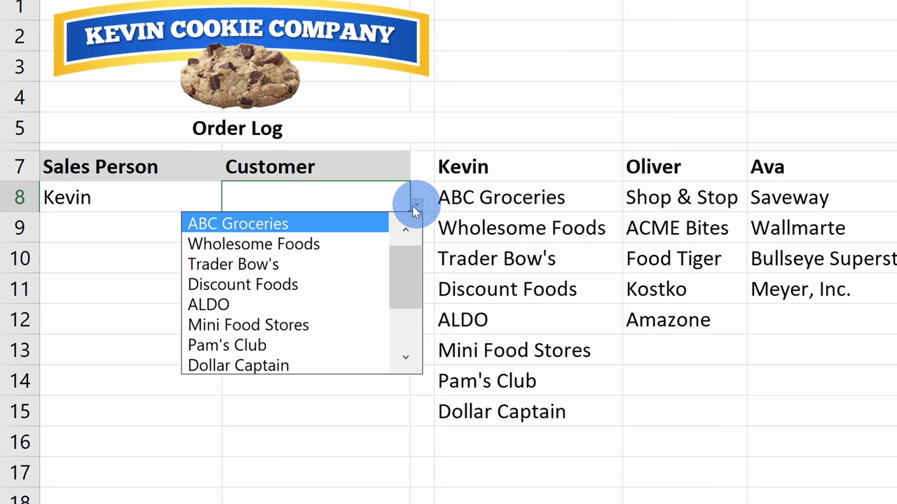
{"action": "left_click_drag", "start_coordinate": [403, 255], "coordinate": [407, 222]}
{"action": "left_click", "coordinate": [180, 196]}
Set cell A8 to the second sales person in its drop-down list
{"action": "left_click", "coordinate": [145, 194]}
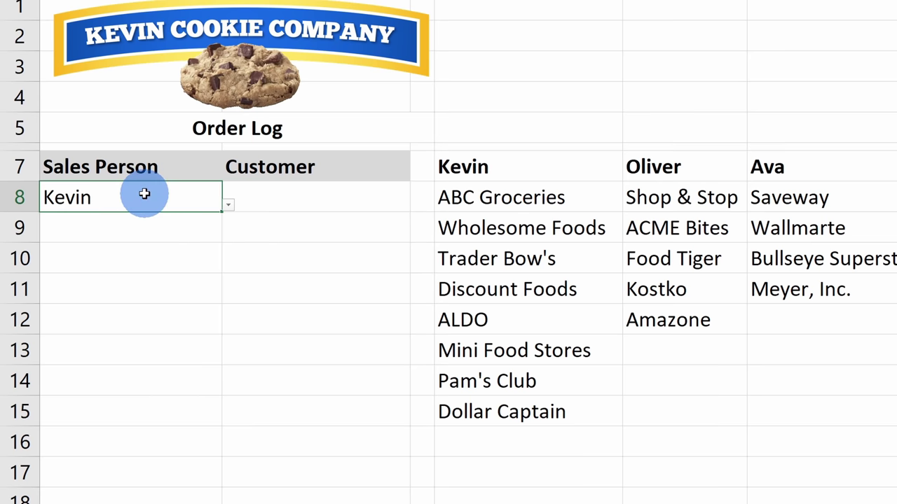
{"action": "left_click", "coordinate": [227, 208]}
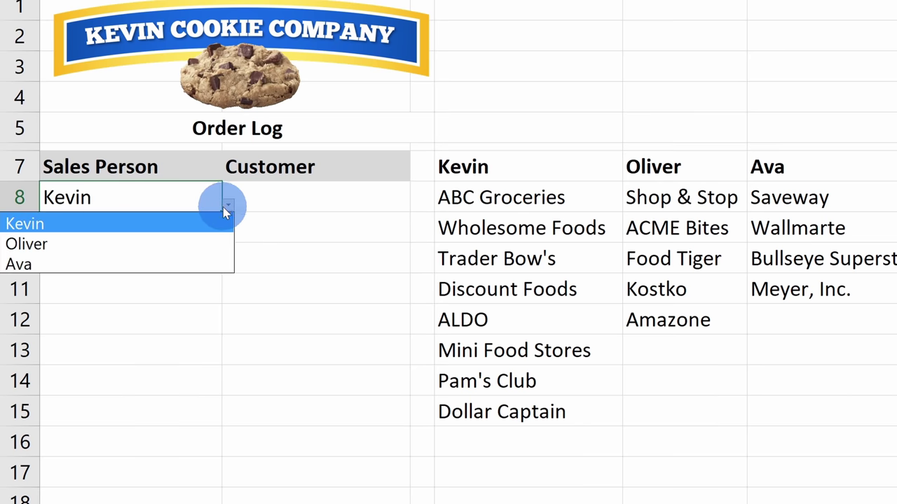
{"action": "left_click", "coordinate": [208, 242]}
Look through all entries of B8's drop-down list for the second sales person, down to its end
{"action": "left_click", "coordinate": [294, 203]}
{"action": "left_click", "coordinate": [416, 207]}
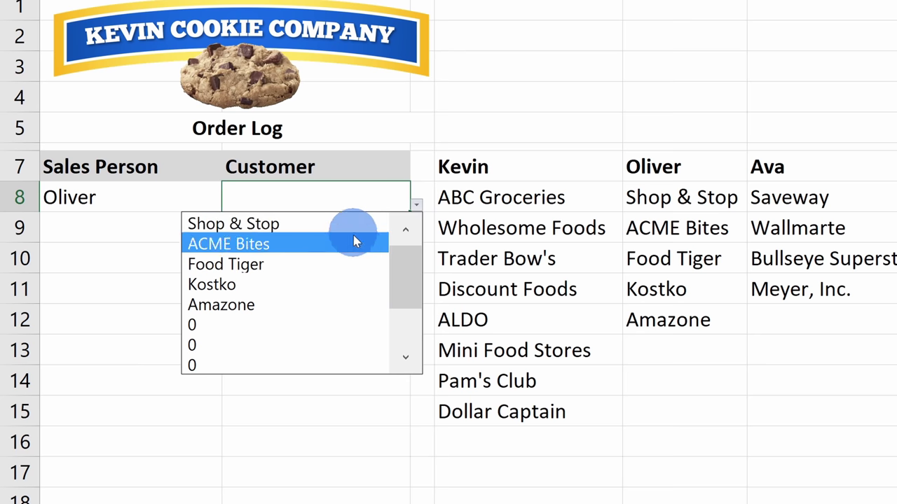
{"action": "left_click_drag", "start_coordinate": [411, 287], "coordinate": [410, 337]}
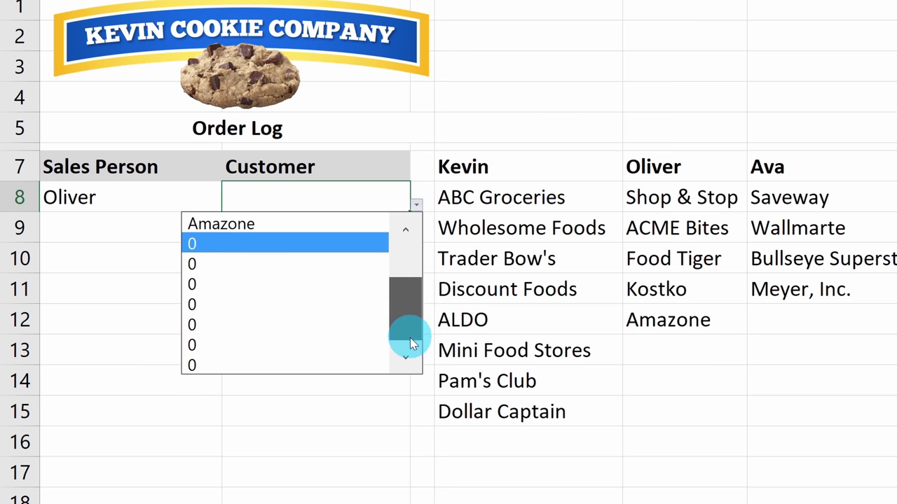
{"action": "left_click", "coordinate": [512, 241]}
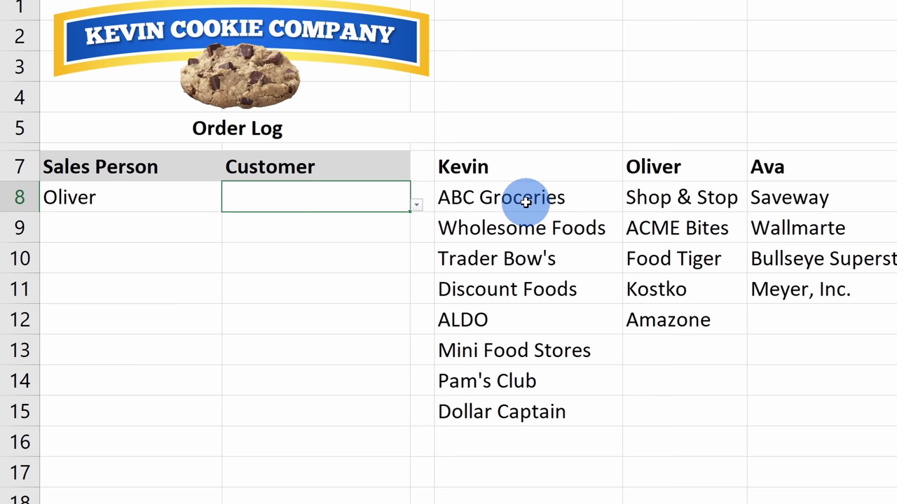
Examine the return range D8:F19 and the blank cells beneath each sales person's customers
{"action": "left_click_drag", "start_coordinate": [523, 196], "coordinate": [861, 502]}
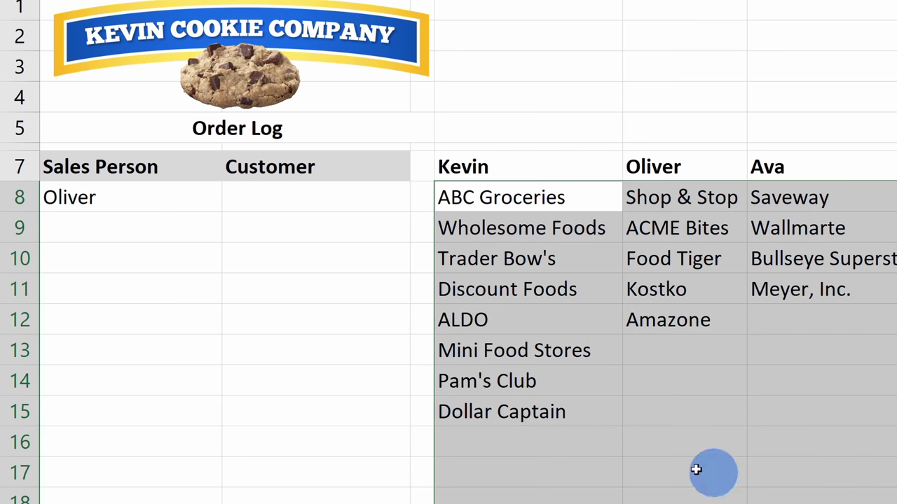
{"action": "left_click_drag", "start_coordinate": [528, 442], "coordinate": [527, 503]}
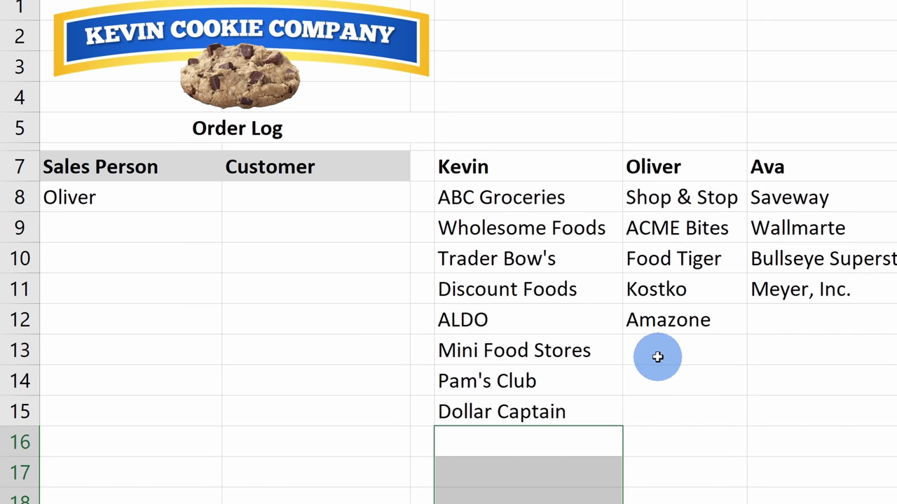
{"action": "left_click_drag", "start_coordinate": [658, 357], "coordinate": [662, 499]}
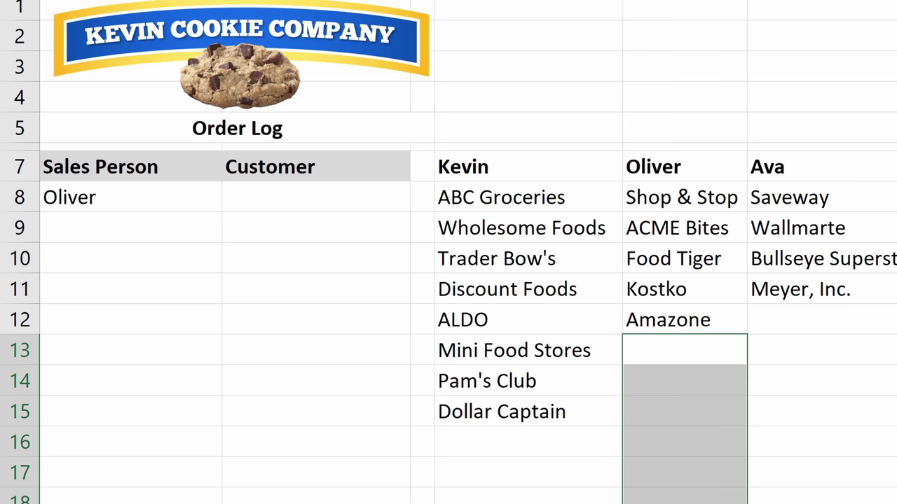
{"action": "left_click", "coordinate": [807, 374]}
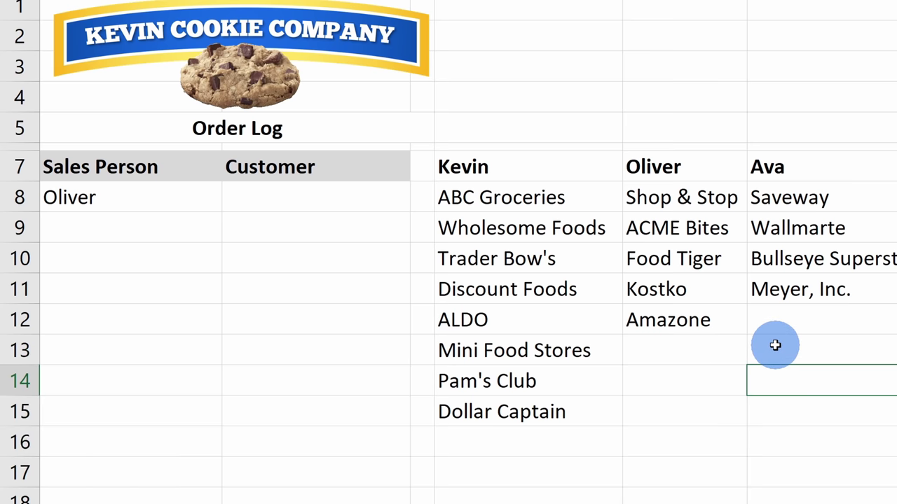
Wrap the XLOOKUP formula in cell H8 in a UNIQUE function, up to the closing parenthesis
{"action": "left_click", "coordinate": [736, 225]}
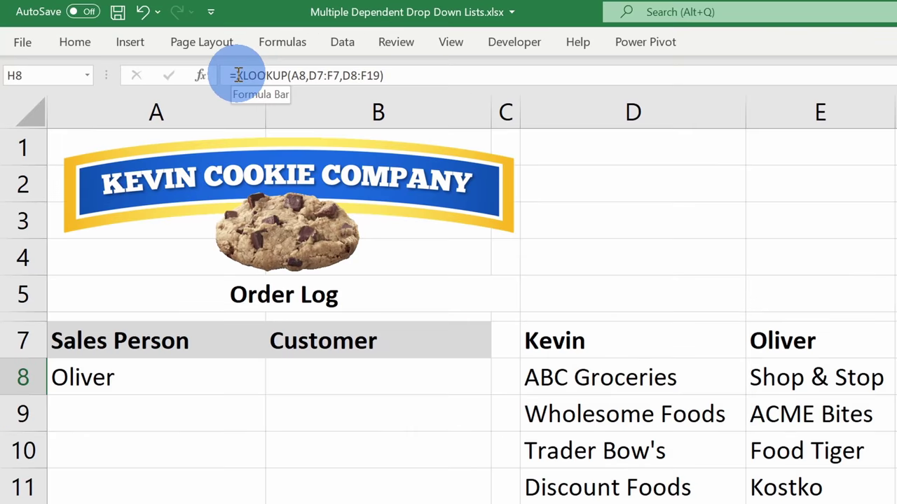
{"action": "left_click", "coordinate": [141, 47]}
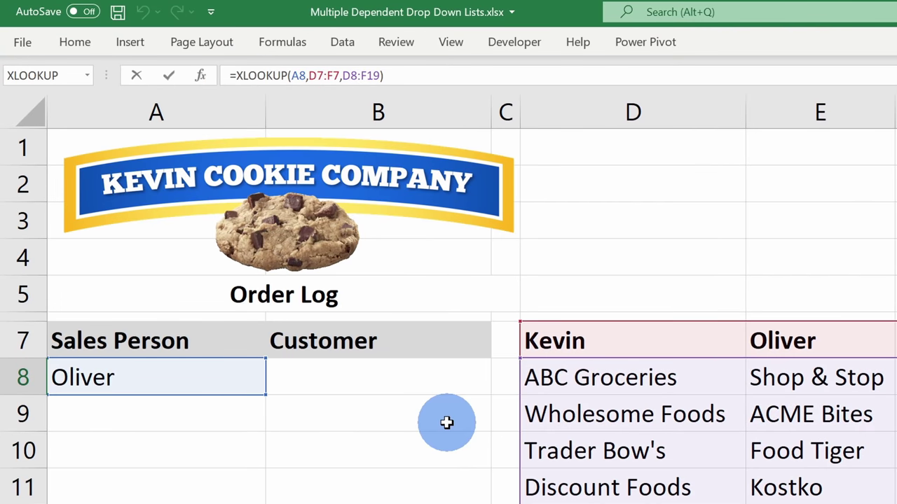
{"action": "type", "text": "unique"}
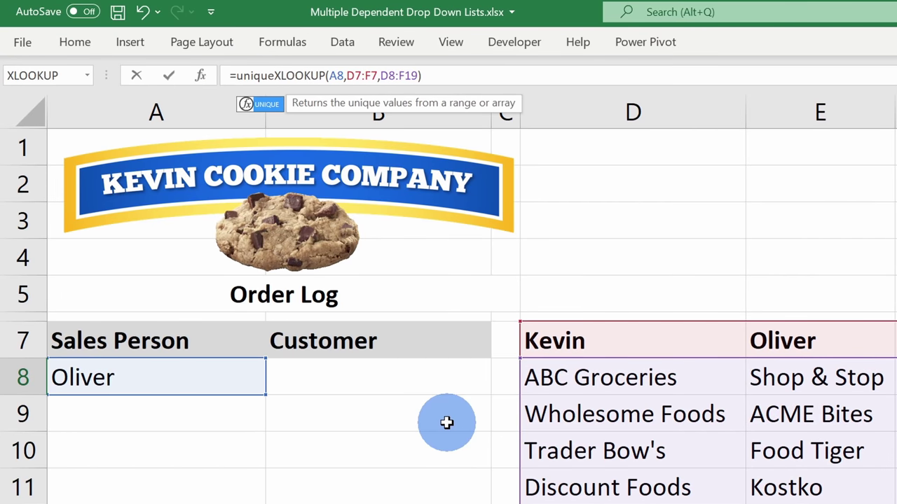
{"action": "type", "text": "("}
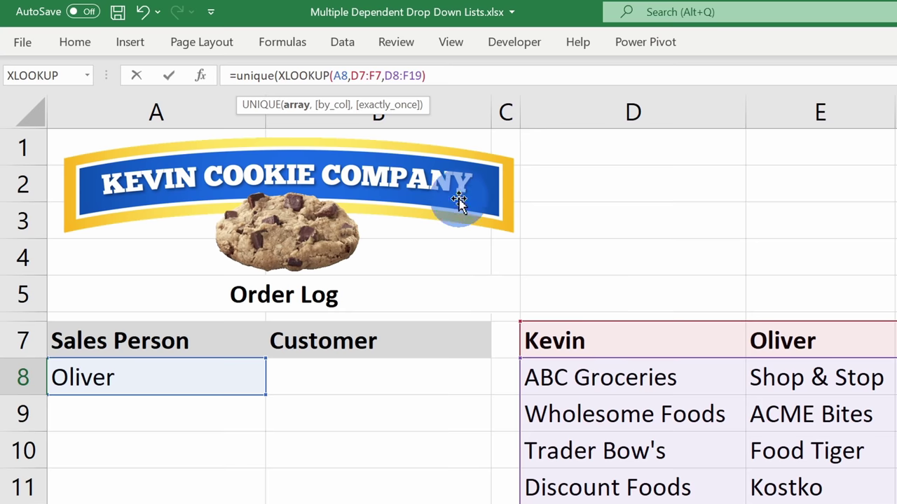
{"action": "type", "text": ")"}
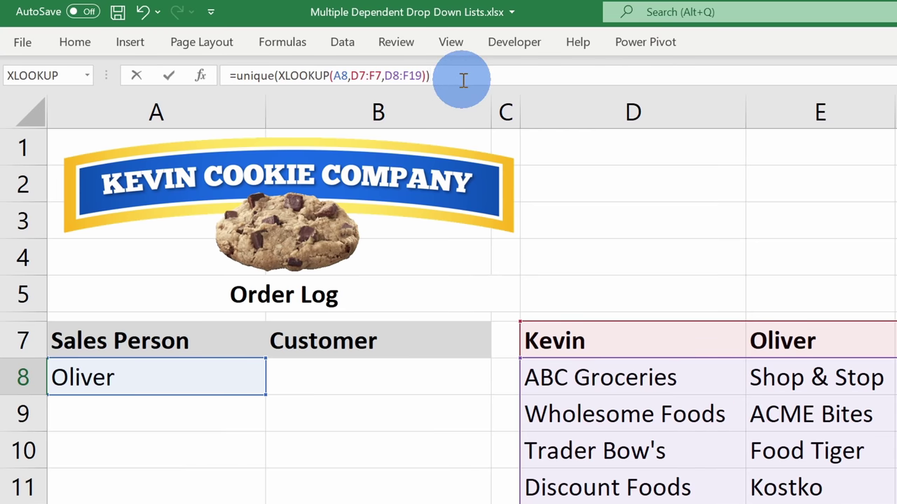
Set UNIQUE's Exactly_once argument to True in H8's formula, leave By_col empty, and apply the function arguments
{"action": "left_click", "coordinate": [240, 75]}
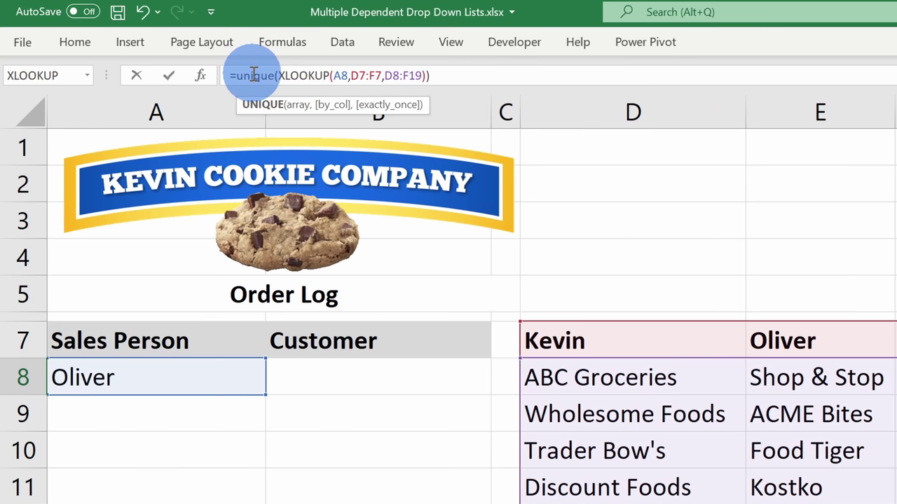
{"action": "key", "text": "ctrl+Return"}
{"action": "left_click", "coordinate": [202, 75]}
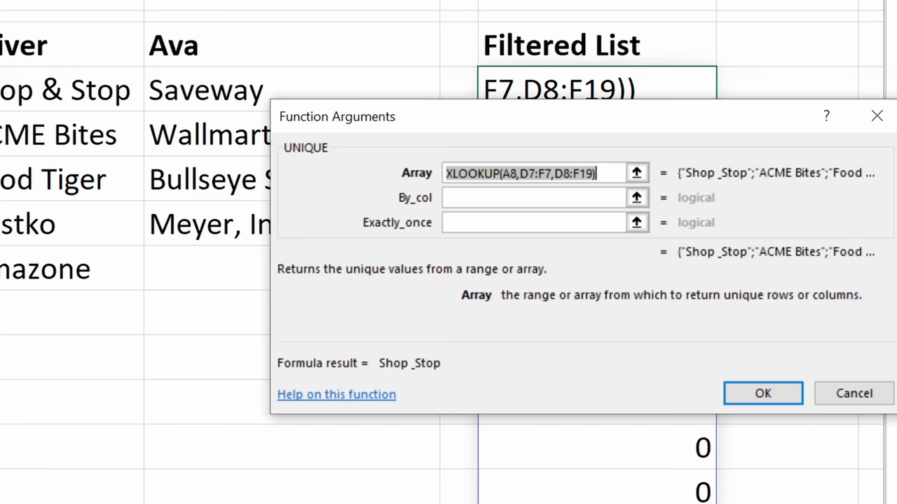
{"action": "left_click_drag", "start_coordinate": [445, 175], "coordinate": [615, 174]}
{"action": "left_click_drag", "start_coordinate": [626, 120], "coordinate": [69, 0]}
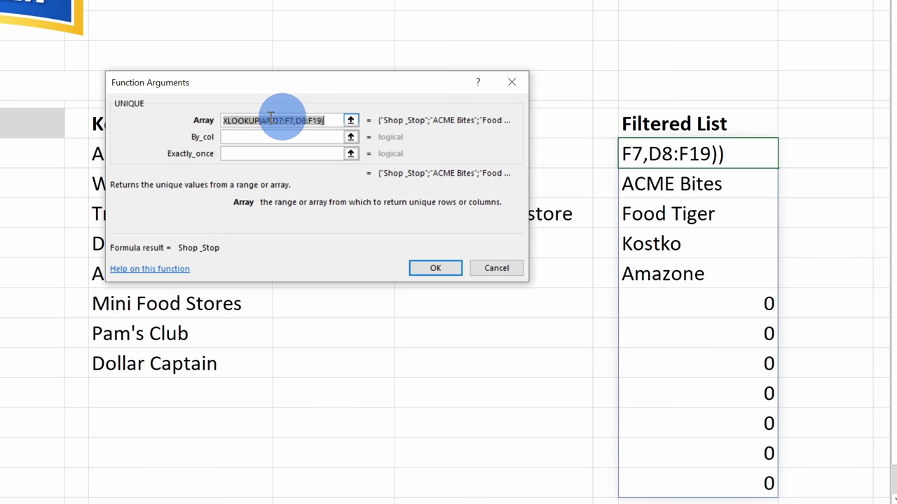
{"action": "left_click", "coordinate": [243, 137]}
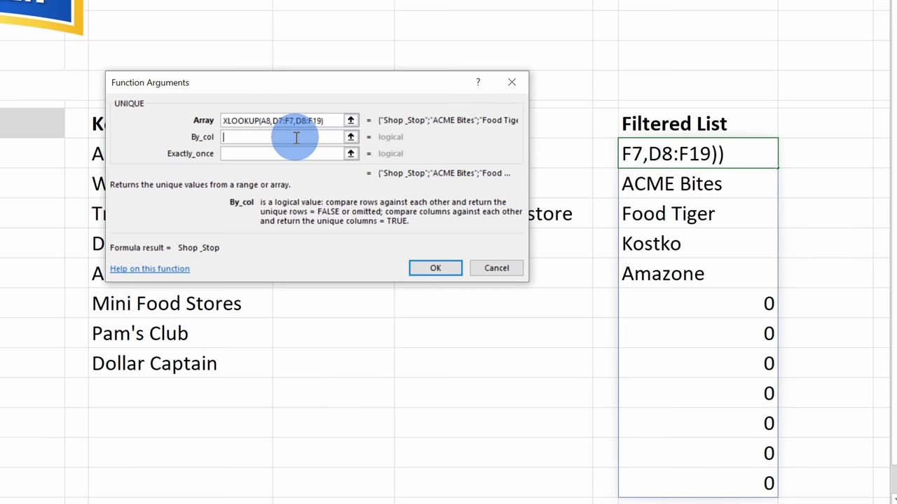
{"action": "left_click", "coordinate": [245, 154]}
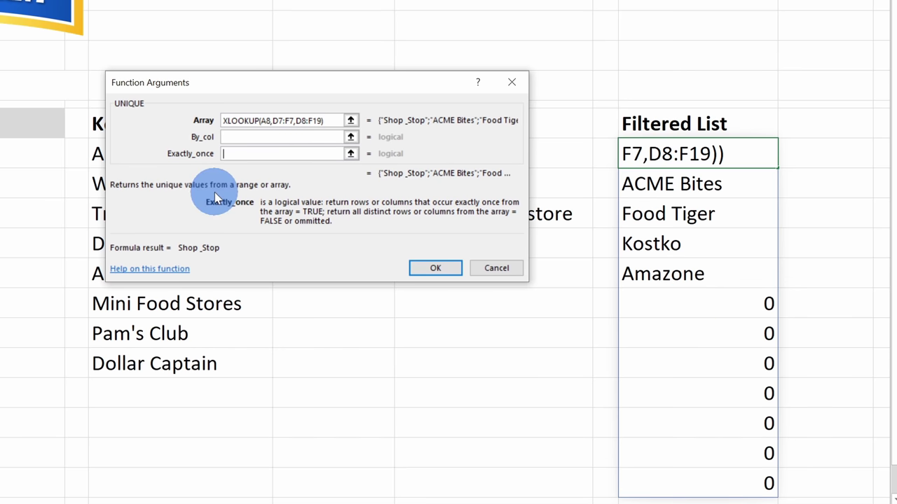
{"action": "type", "text": "True"}
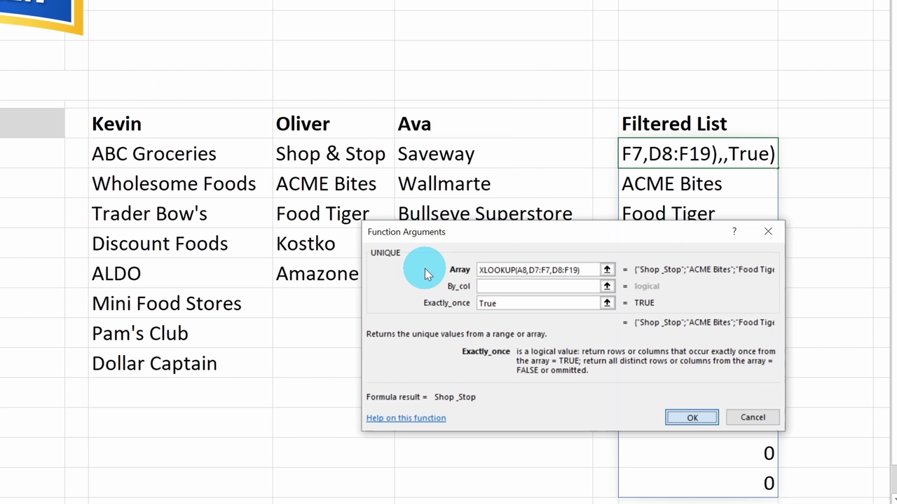
{"action": "left_click", "coordinate": [692, 417]}
{"action": "left_click", "coordinate": [685, 311]}
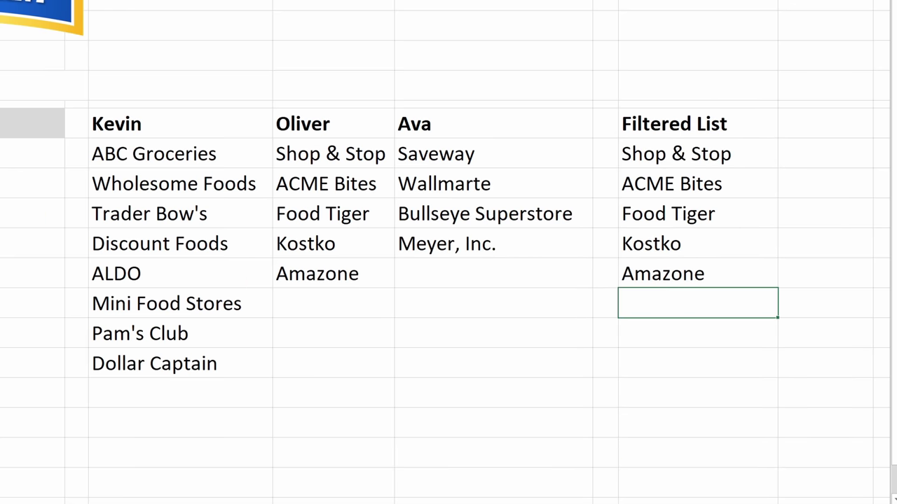
Check B8's drop-down list for blank entries after the customers of the second sales person
{"action": "left_click", "coordinate": [60, 153]}
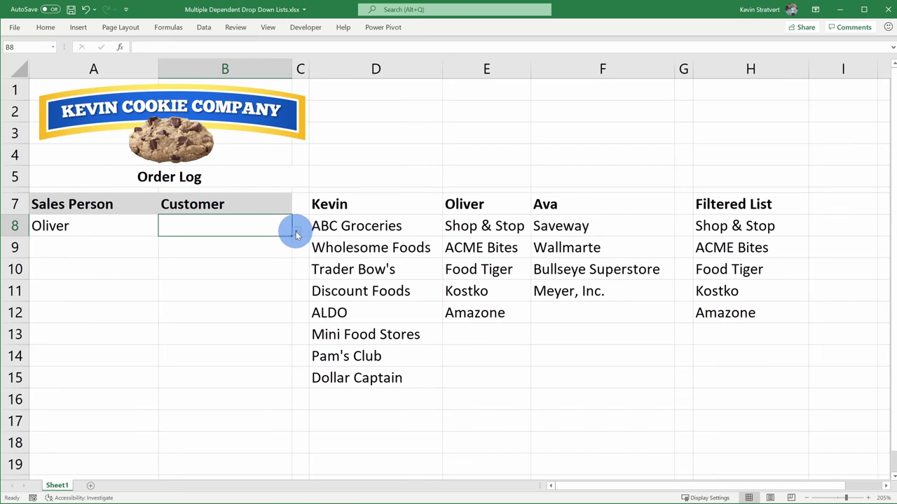
{"action": "left_click", "coordinate": [296, 234]}
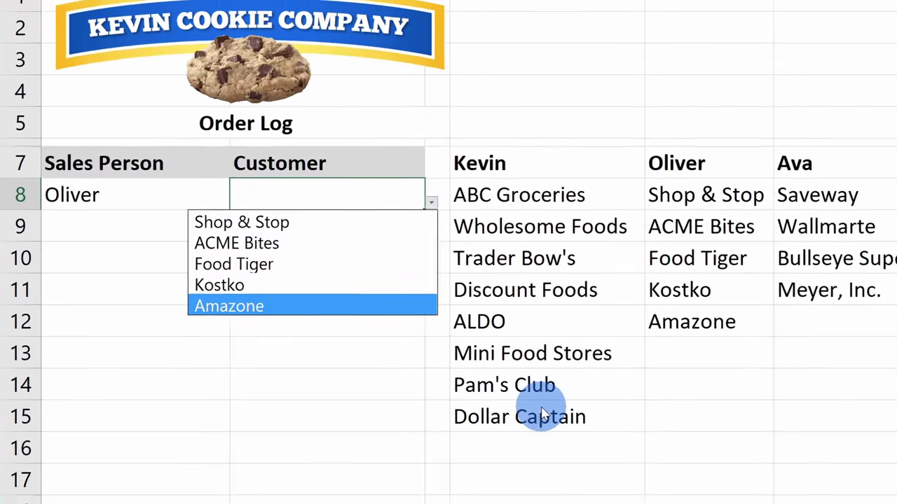
{"action": "left_click", "coordinate": [543, 413]}
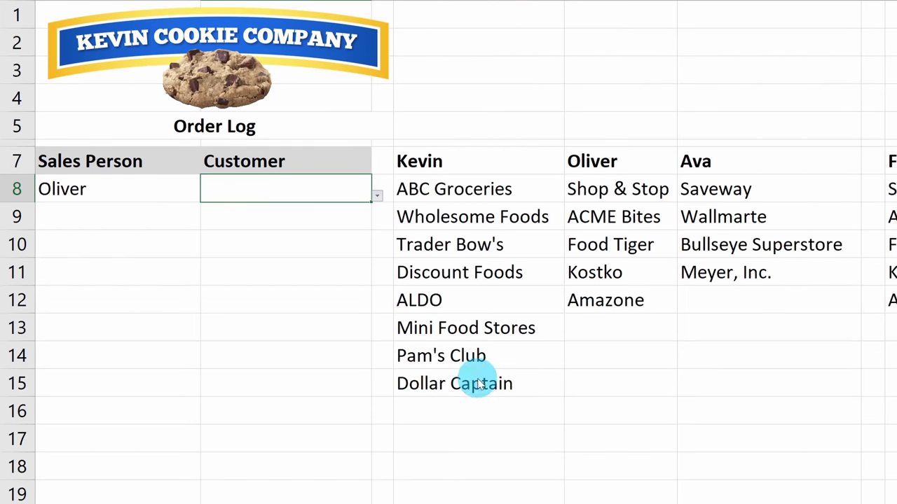
Move Dollar Captain from D15 to E13 and check the customers offered in B8's drop-down list
{"action": "left_click", "coordinate": [567, 417]}
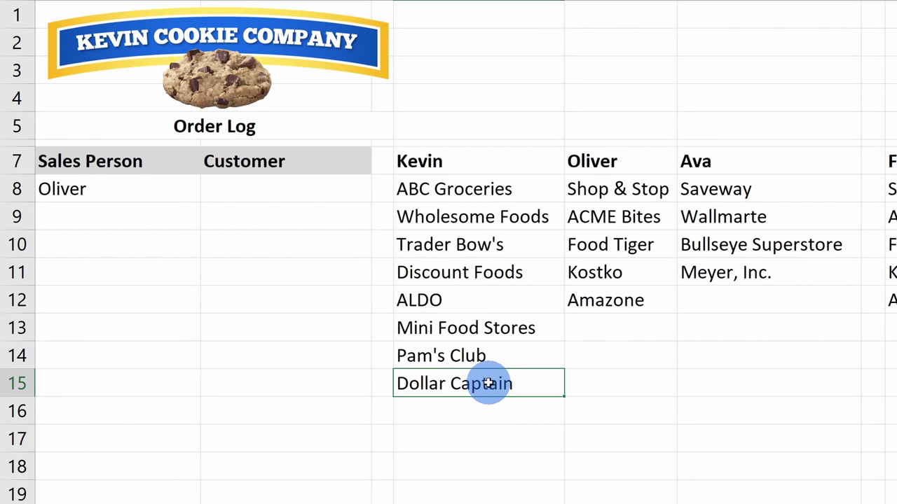
{"action": "left_click_drag", "start_coordinate": [488, 383], "coordinate": [665, 330]}
{"action": "left_click", "coordinate": [355, 186]}
{"action": "left_click", "coordinate": [376, 196]}
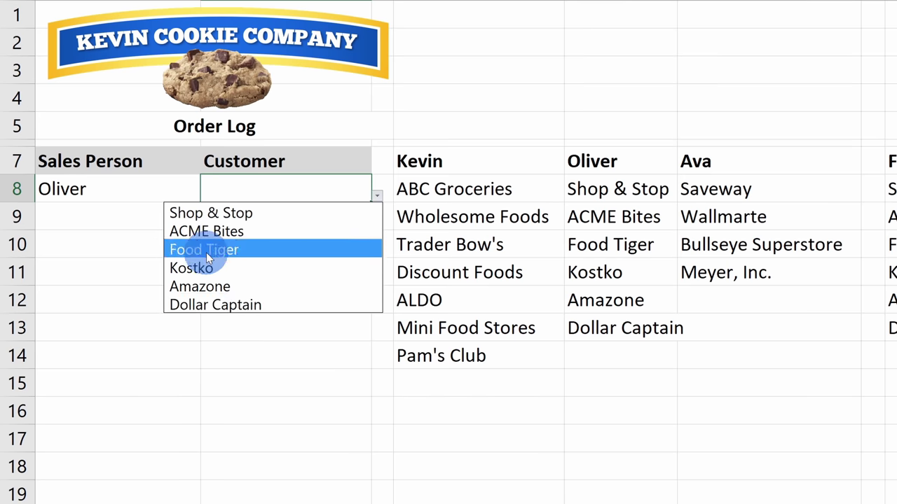
{"action": "left_click", "coordinate": [140, 196]}
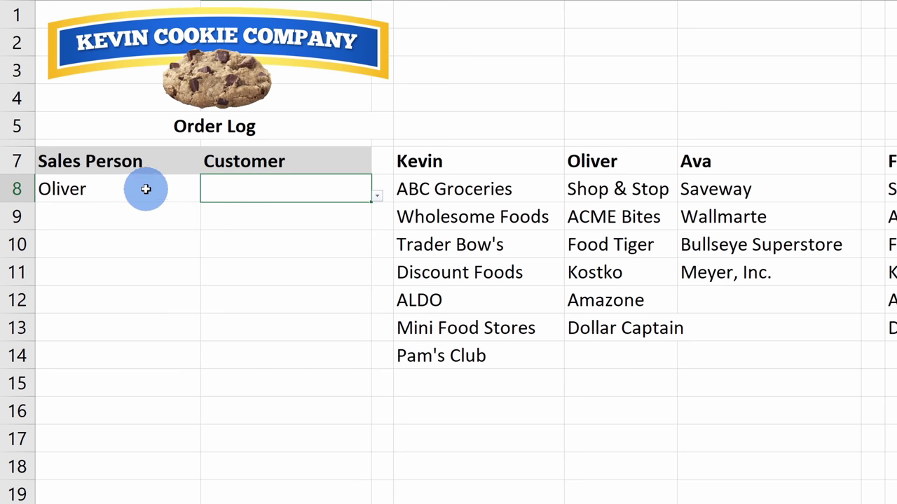
Set cell A8 to the first sales person and check the customers offered in B8's drop-down list
{"action": "left_click", "coordinate": [147, 189]}
{"action": "left_click", "coordinate": [206, 196]}
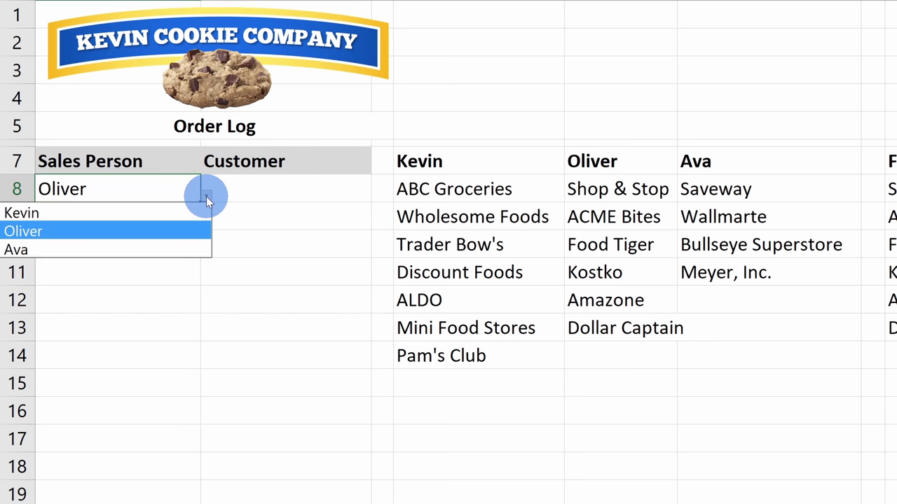
{"action": "left_click", "coordinate": [170, 211]}
{"action": "left_click", "coordinate": [244, 200]}
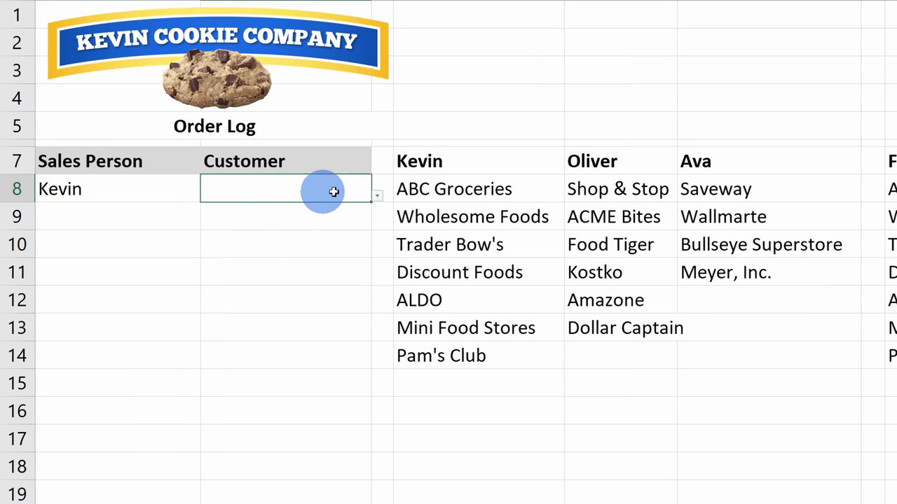
{"action": "left_click", "coordinate": [376, 197]}
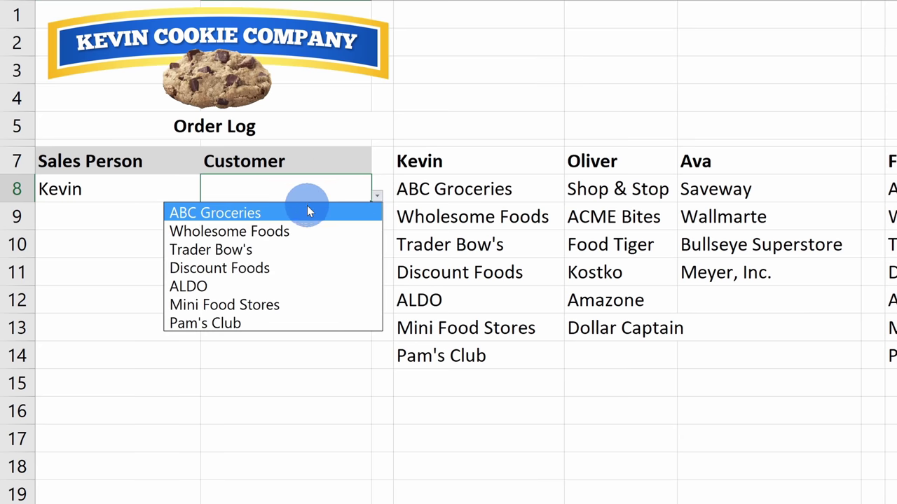
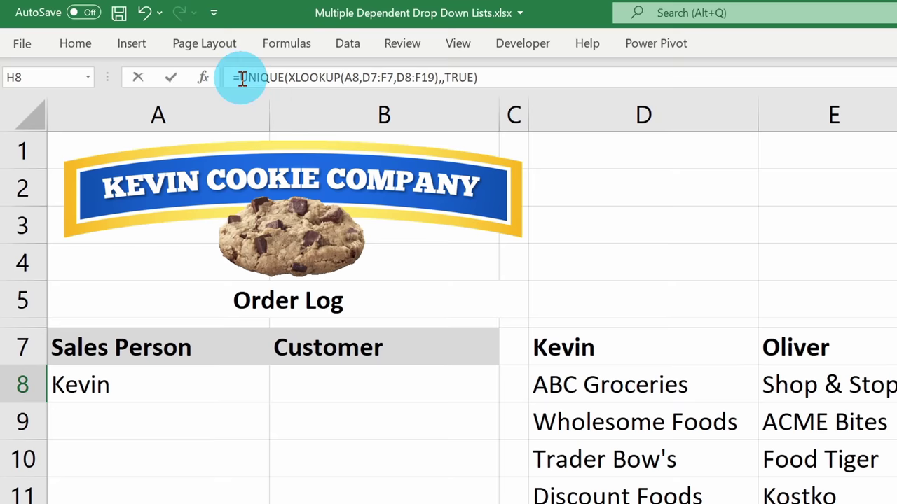
Wrap the UNIQUE formula in cell H8 in a SORT function, up to the closing parenthesis
{"action": "left_click", "coordinate": [241, 78]}
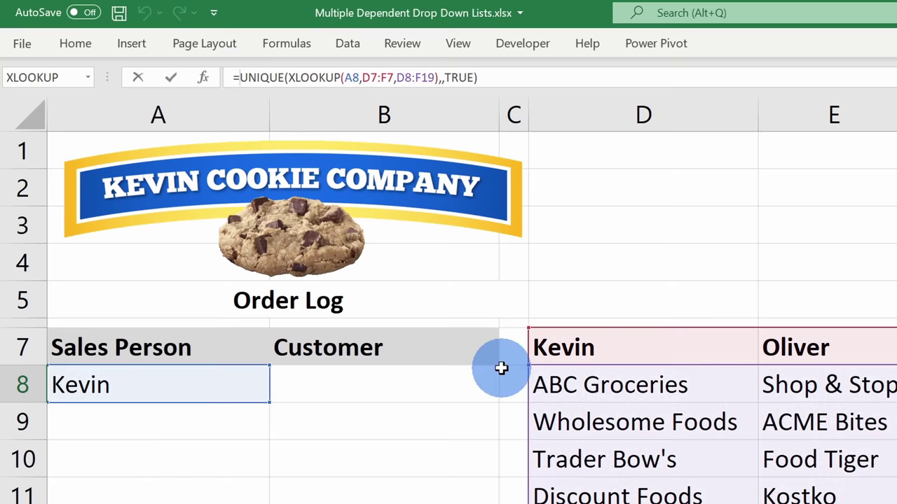
{"action": "type", "text": "sort"}
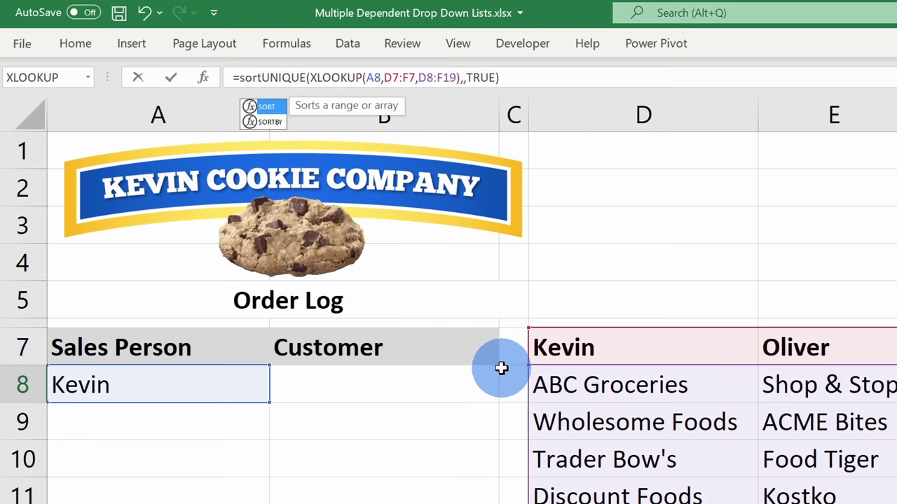
{"action": "type", "text": "("}
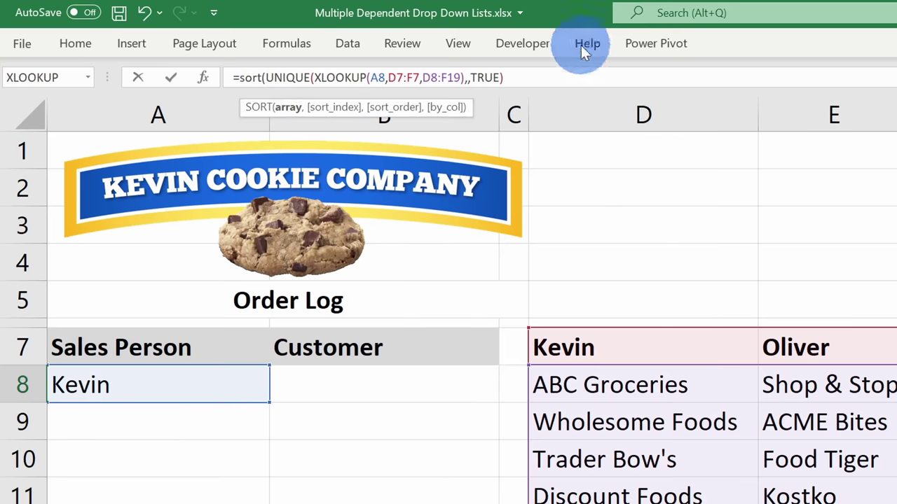
{"action": "left_click", "coordinate": [541, 79]}
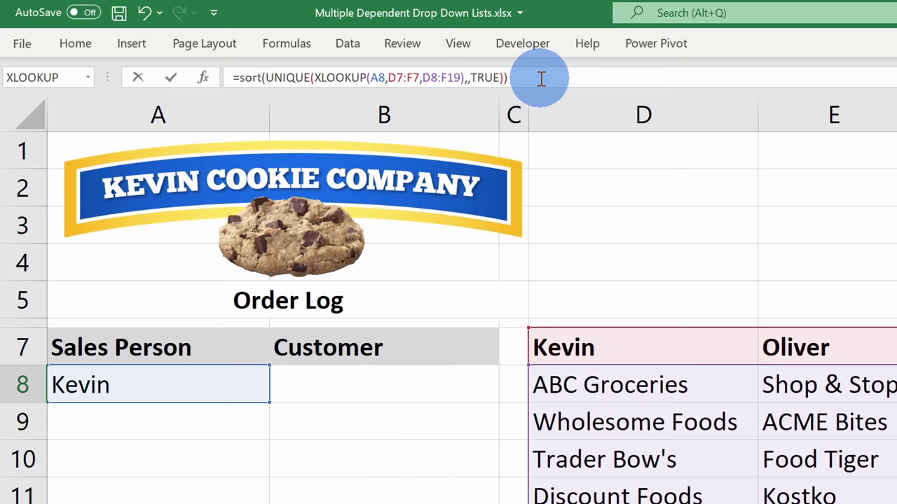
Review SORT's function arguments for H8 and apply the formula with only the Array argument filled in
{"action": "left_click", "coordinate": [244, 77]}
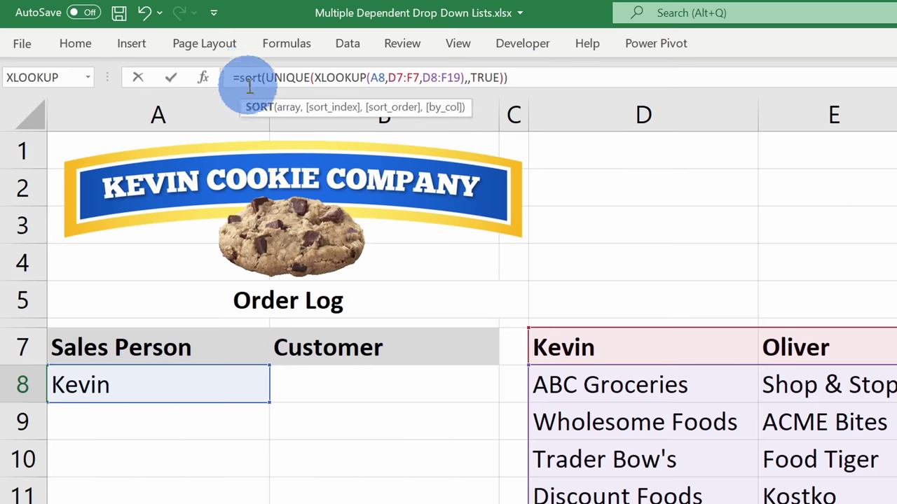
{"action": "left_click", "coordinate": [204, 78]}
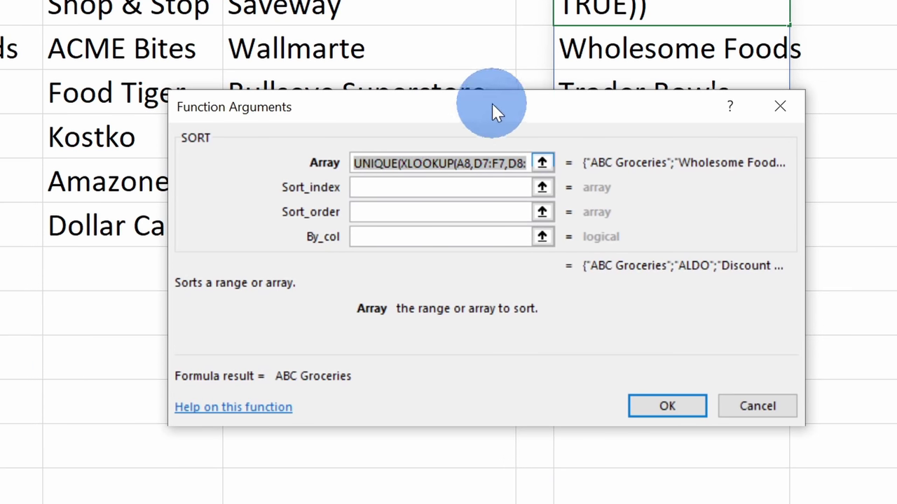
{"action": "left_click_drag", "start_coordinate": [491, 103], "coordinate": [247, 26]}
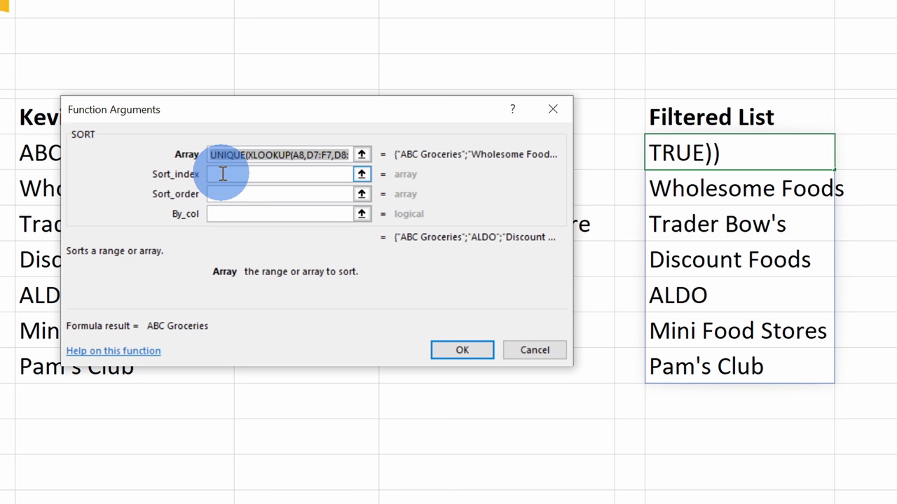
{"action": "left_click", "coordinate": [222, 196]}
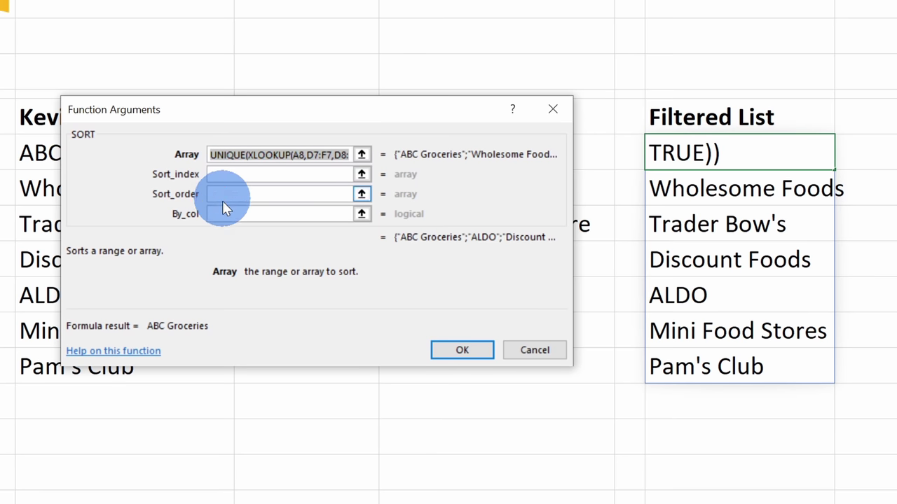
{"action": "left_click", "coordinate": [231, 155]}
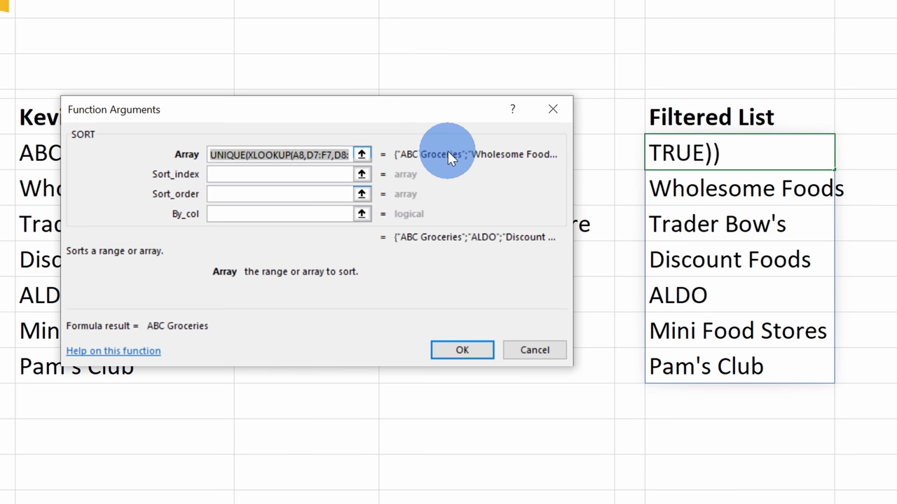
{"action": "left_click", "coordinate": [461, 350]}
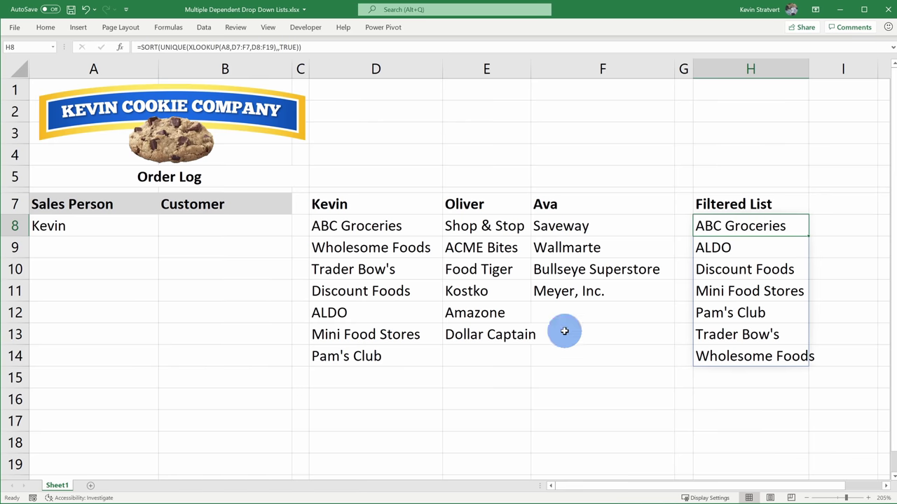
Check the order of the customers in B8's drop-down list for the first sales person
{"action": "left_click", "coordinate": [260, 225]}
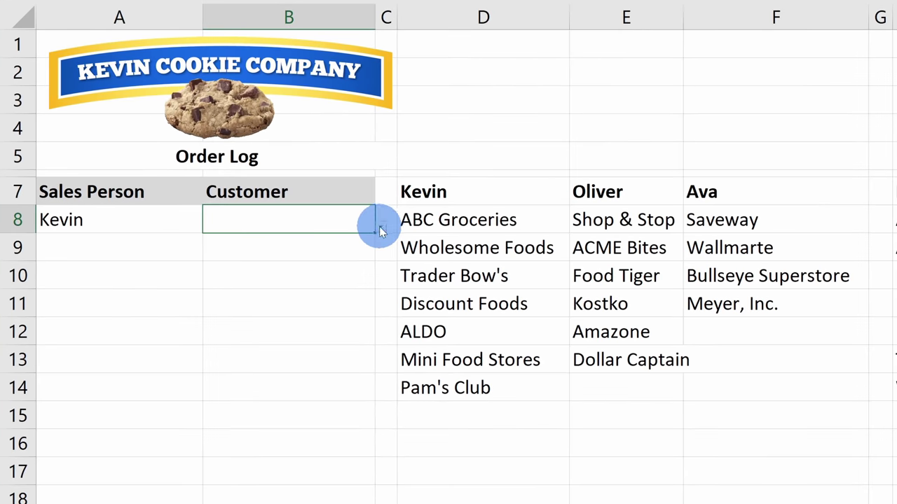
{"action": "left_click", "coordinate": [380, 231]}
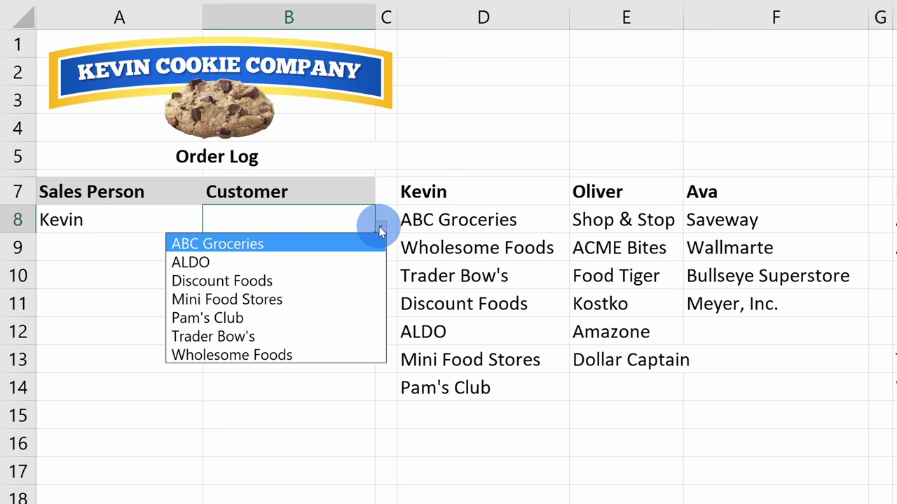